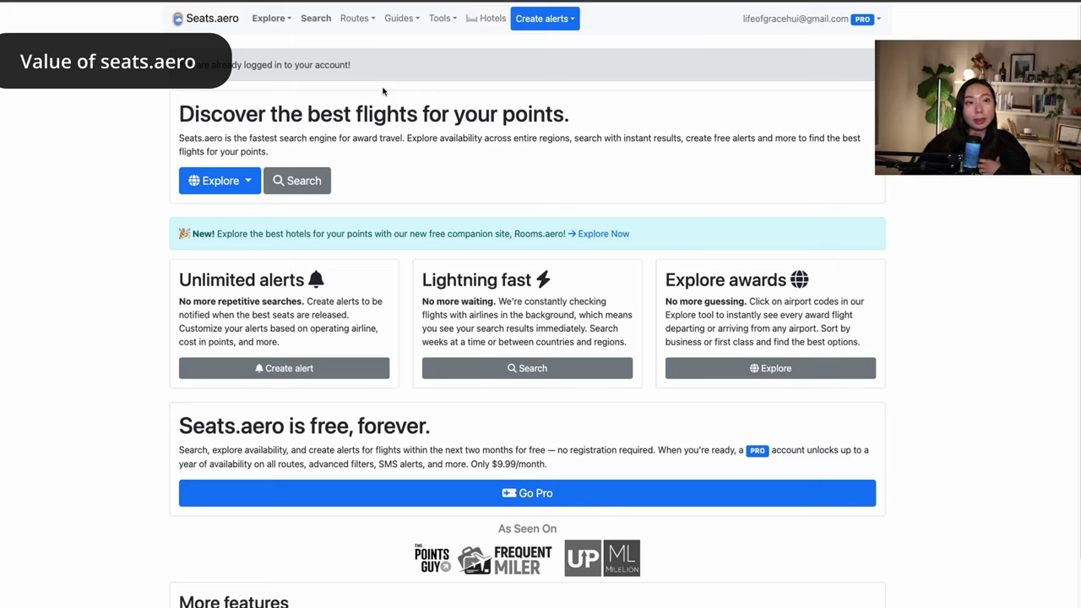
# Highlight the Seats.aero home page headline and tagline
pyautogui.moveTo(377, 109); pyautogui.dragTo(375, 146)
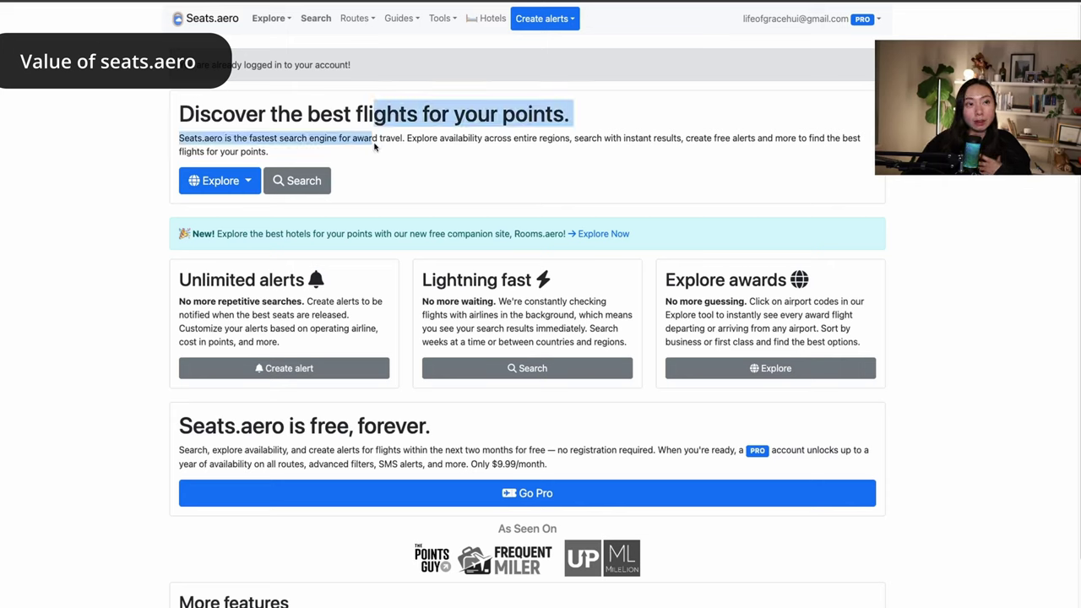
pyautogui.click(375, 147)
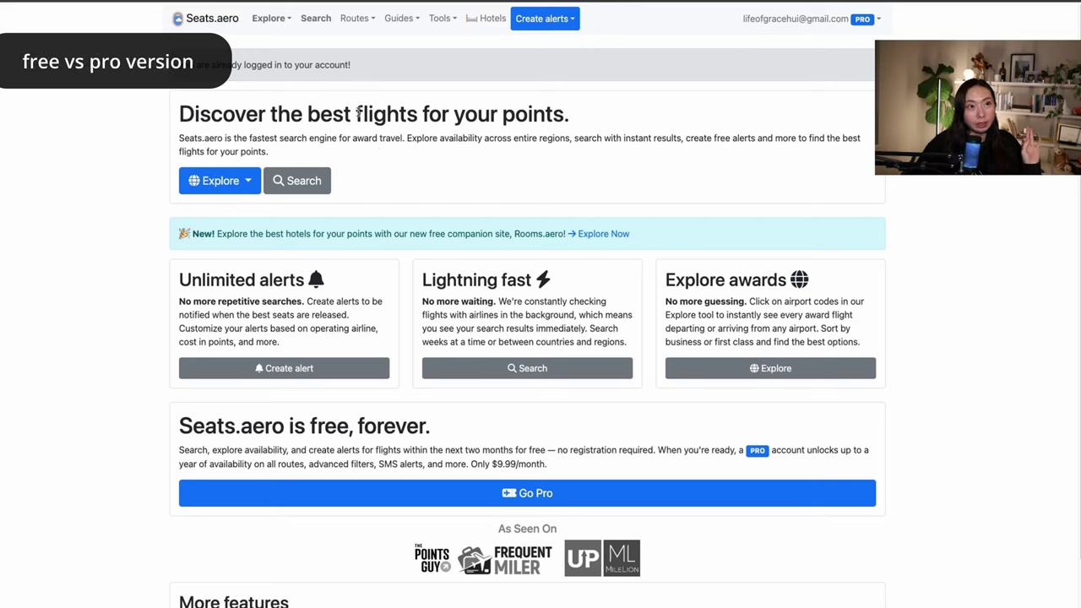
pyautogui.moveTo(358, 122); pyautogui.dragTo(355, 137)
pyautogui.click(357, 137)
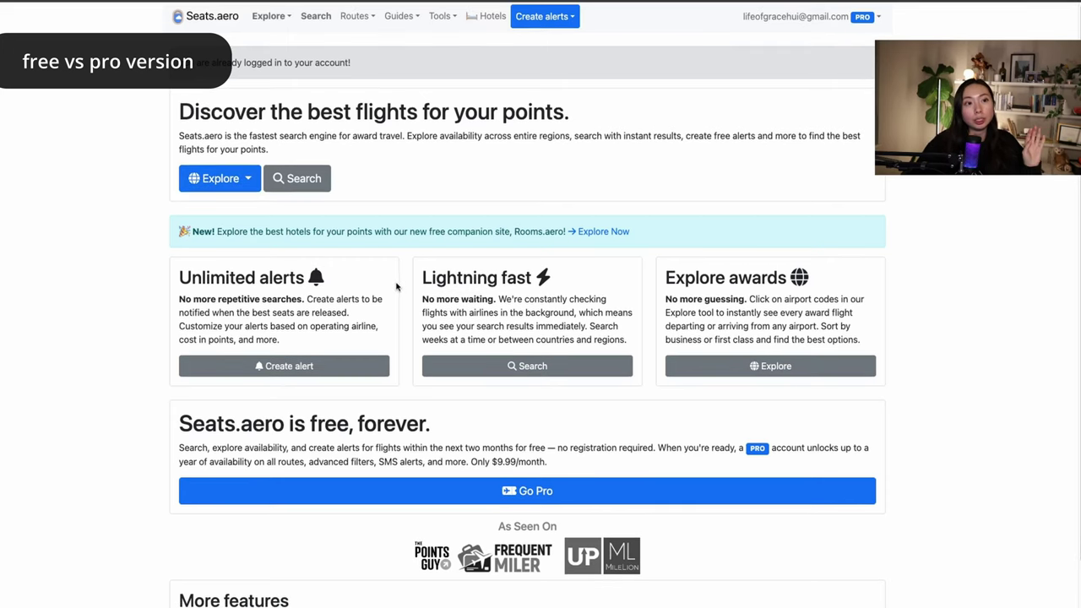
# Open the Explore menu listing supported airline loyalty programs
pyautogui.scroll(-2, 398, 292)
pyautogui.scroll(2, 402, 314)
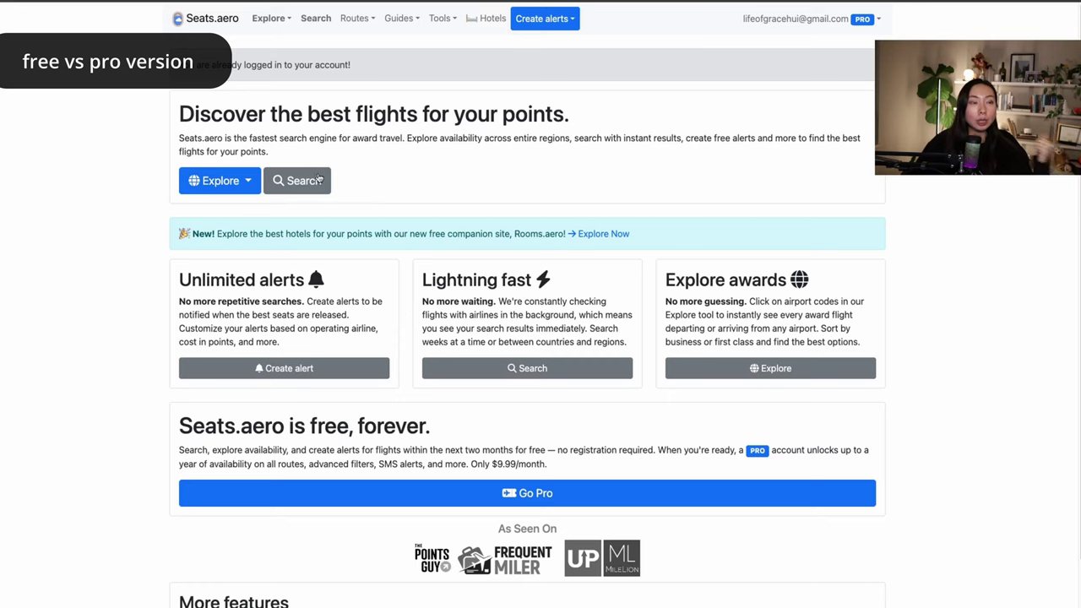
pyautogui.click(216, 183)
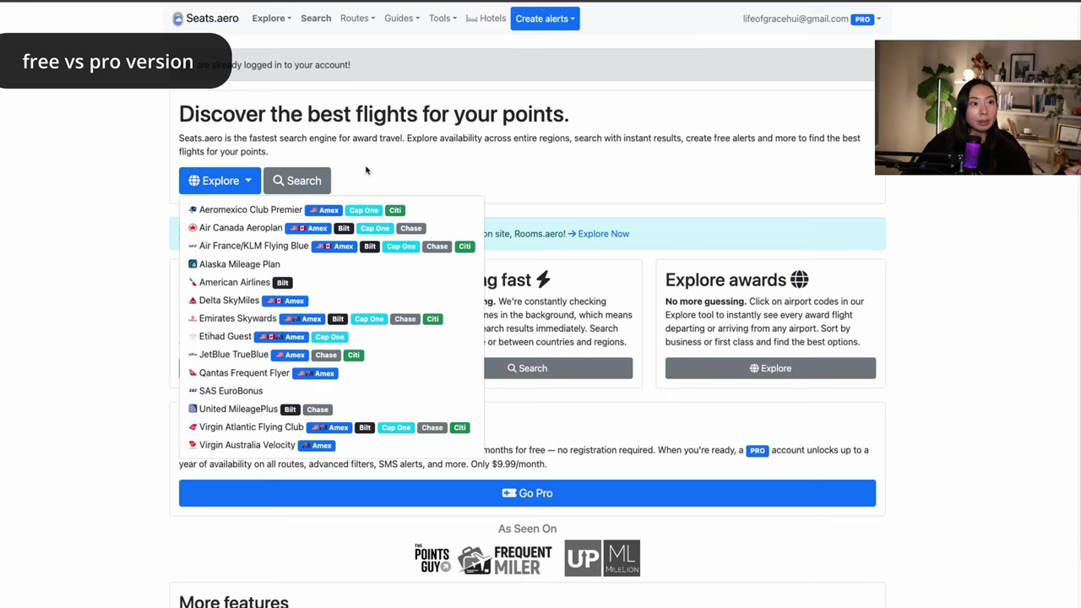
# Close Explore, go to the HND–YVR award search page, and expand the advanced filters
pyautogui.click(365, 172)
pyautogui.click(328, 178)
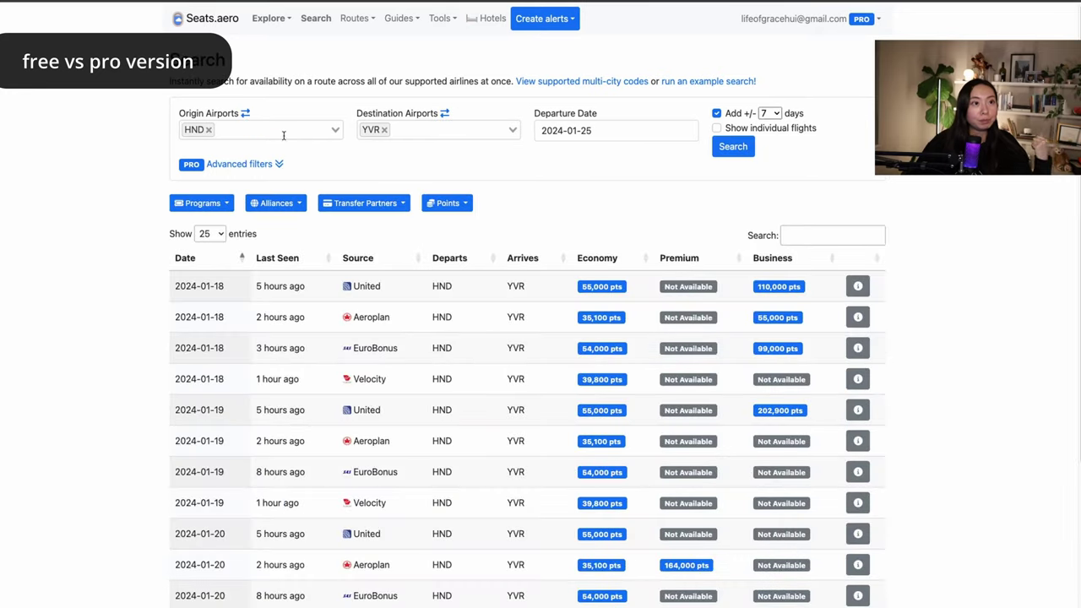
pyautogui.click(598, 129)
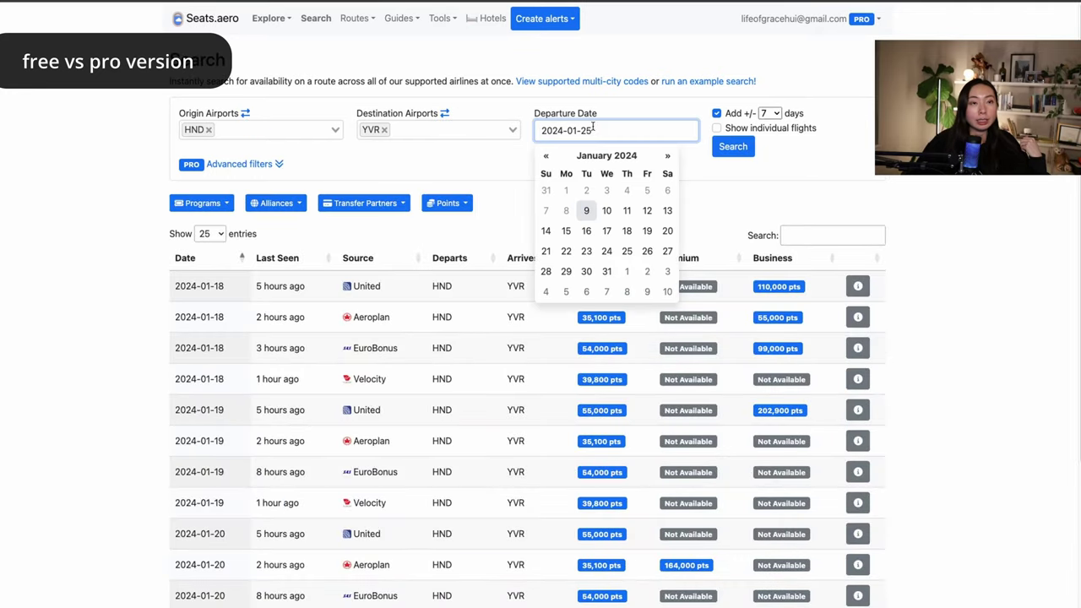
pyautogui.click(608, 105)
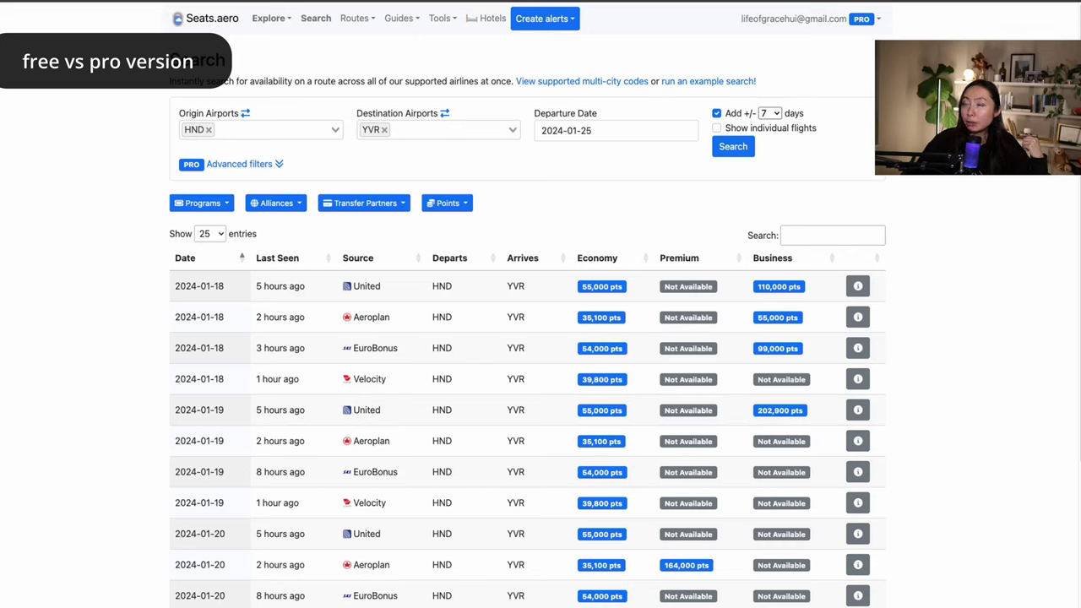
pyautogui.click(277, 166)
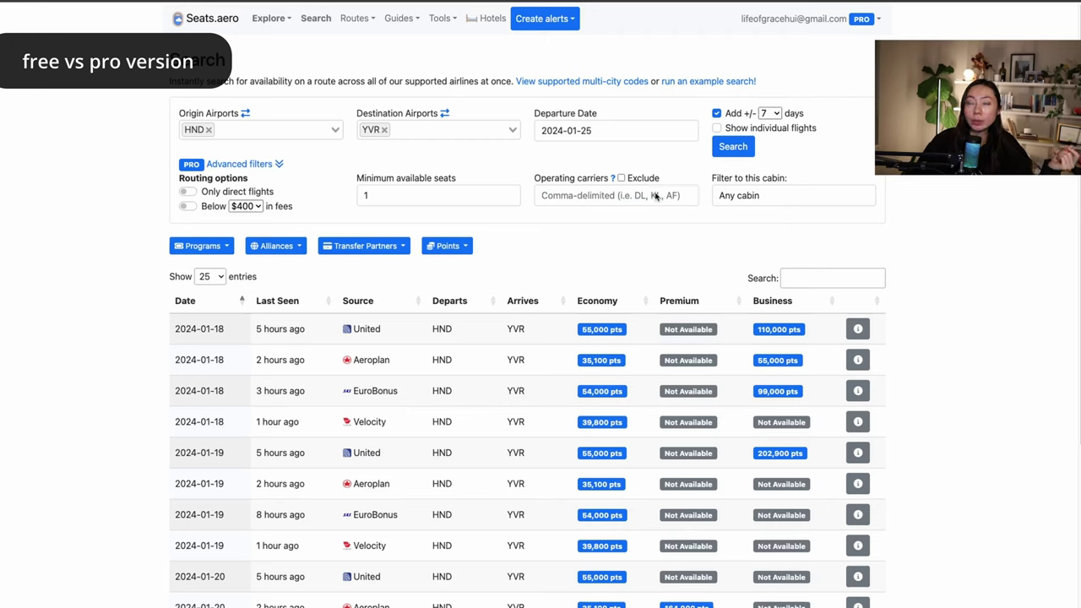
# Change the HND–YVR departure date to 19 September 2024 and rerun the search
pyautogui.click(551, 137)
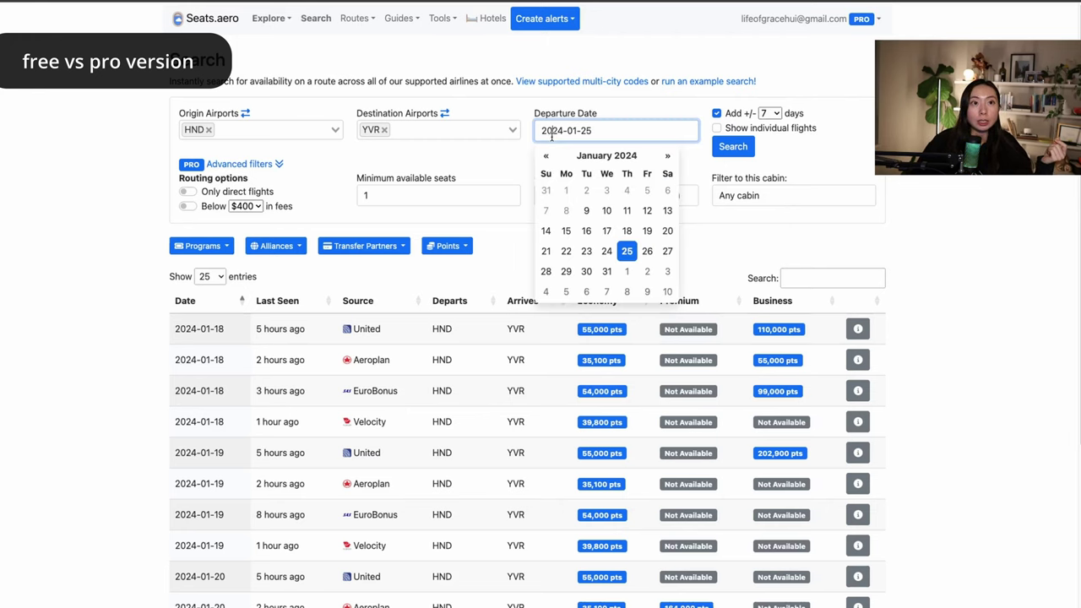
pyautogui.click(667, 160)
pyautogui.click(666, 160)
pyautogui.click(667, 159)
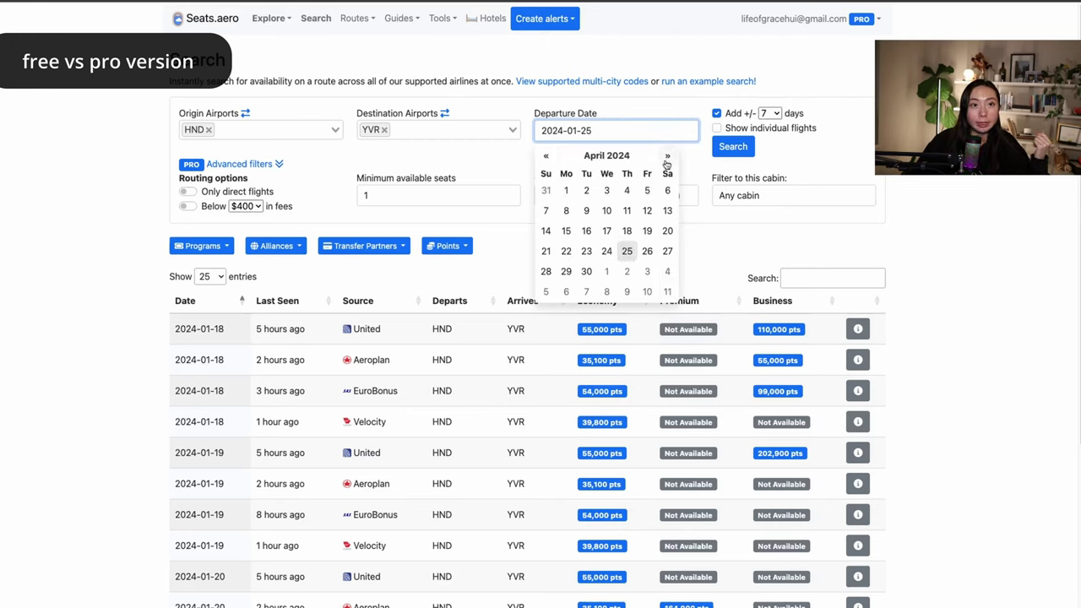
pyautogui.click(667, 160)
pyautogui.click(666, 160)
pyautogui.click(666, 160)
pyautogui.click(667, 159)
pyautogui.click(666, 160)
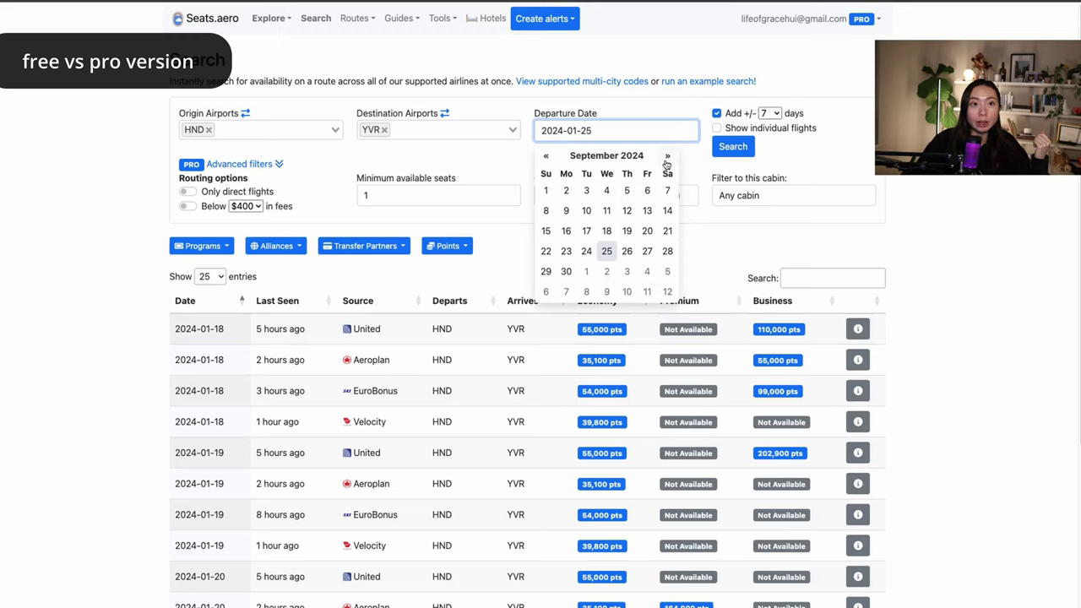
pyautogui.click(667, 160)
pyautogui.click(546, 157)
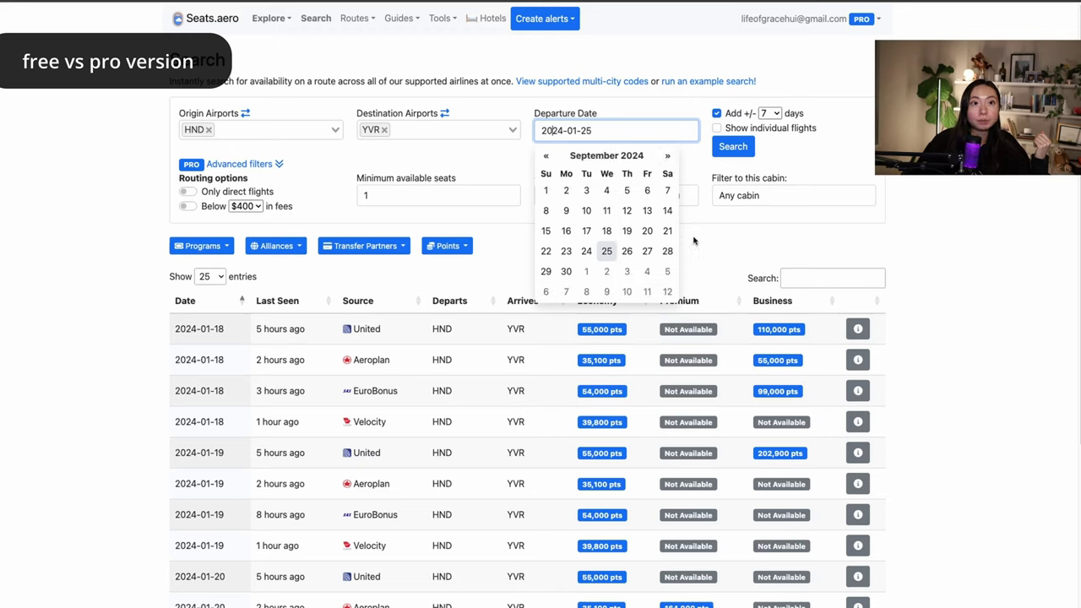
pyautogui.click(627, 230)
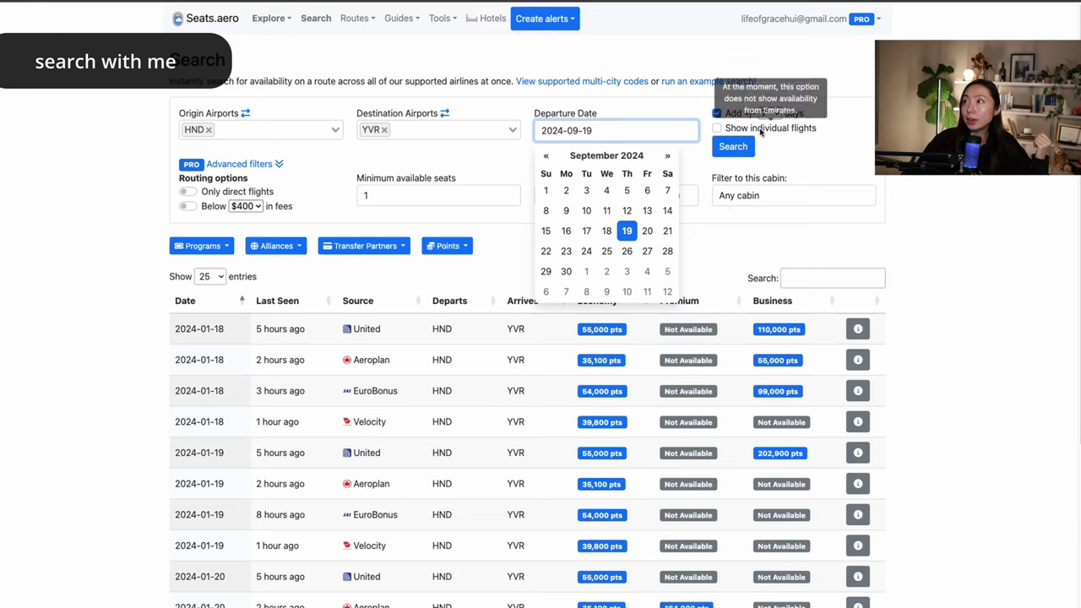
pyautogui.click(48, 201)
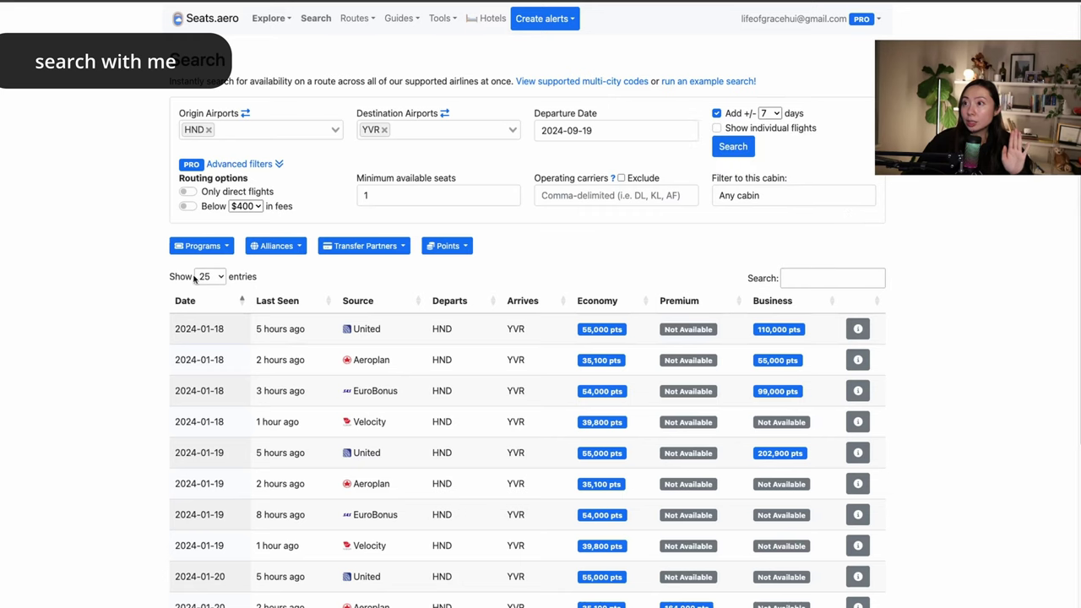
pyautogui.click(732, 152)
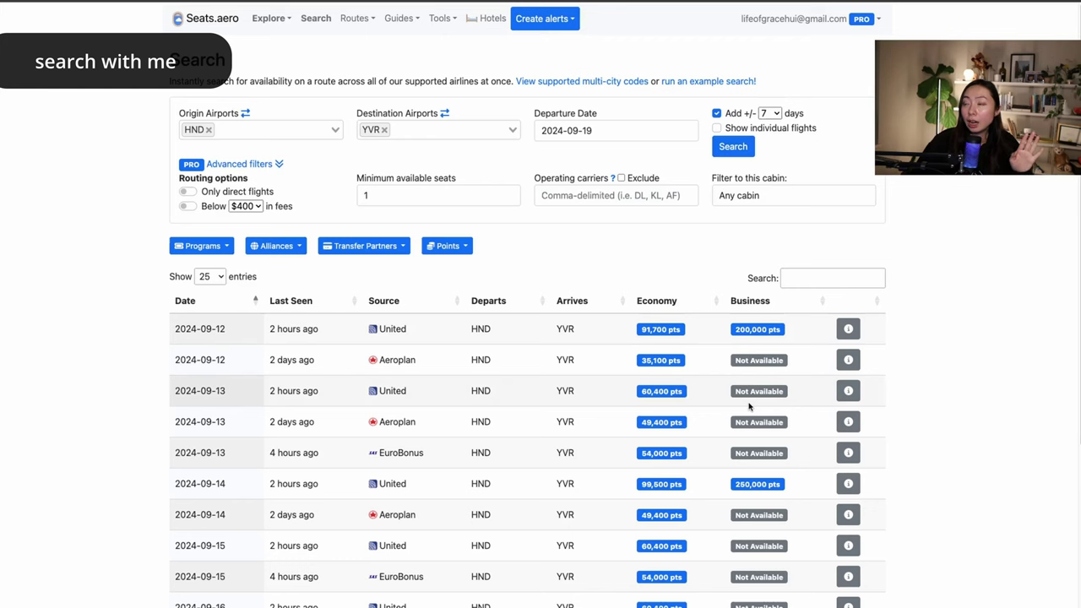
# Scroll the September 2024 results and highlight the 2024-09-12 Aeroplan economy row
pyautogui.scroll(-5, 748, 381)
pyautogui.scroll(-5, 762, 417)
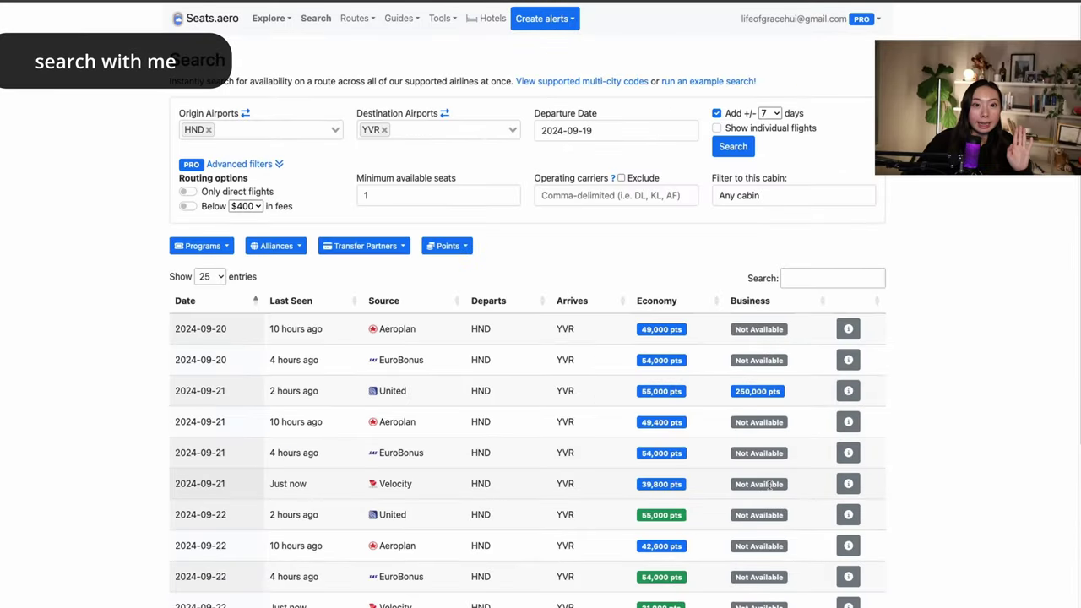
pyautogui.scroll(-5, 770, 485)
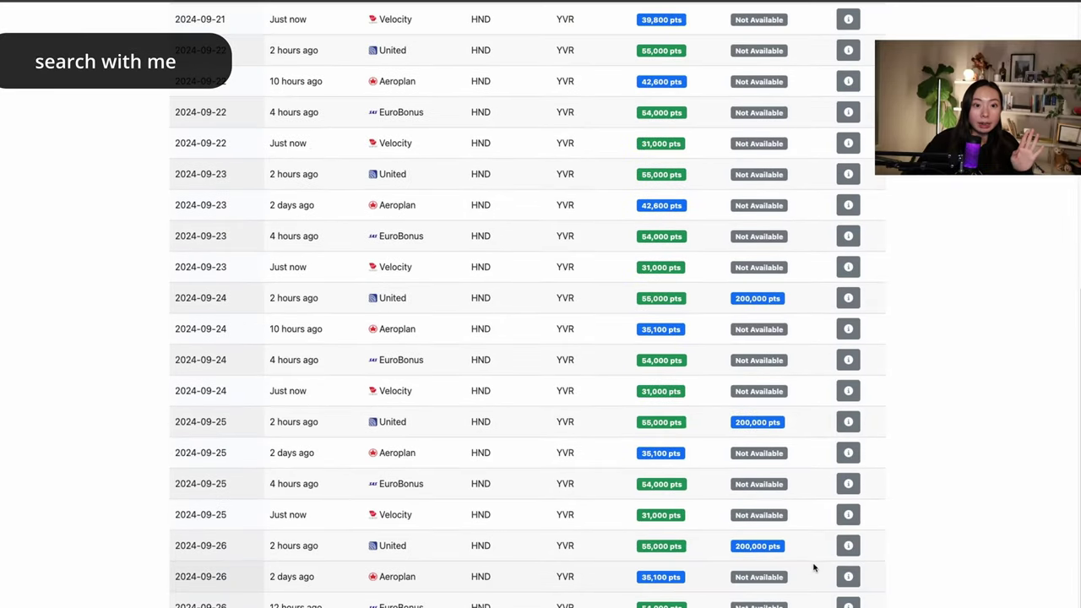
pyautogui.scroll(5, 799, 591)
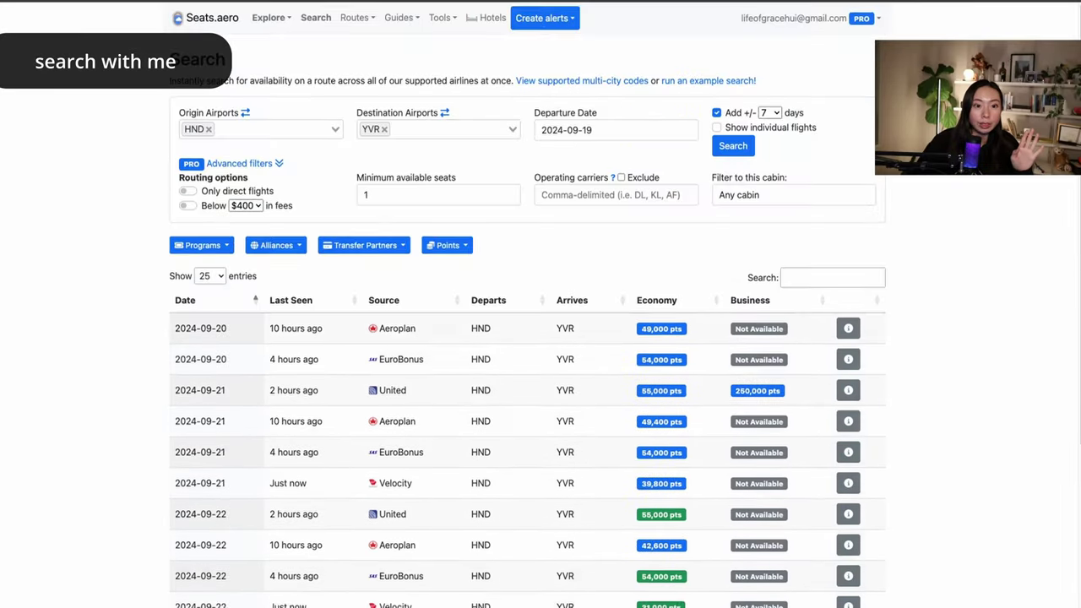
pyautogui.scroll(-5, 799, 590)
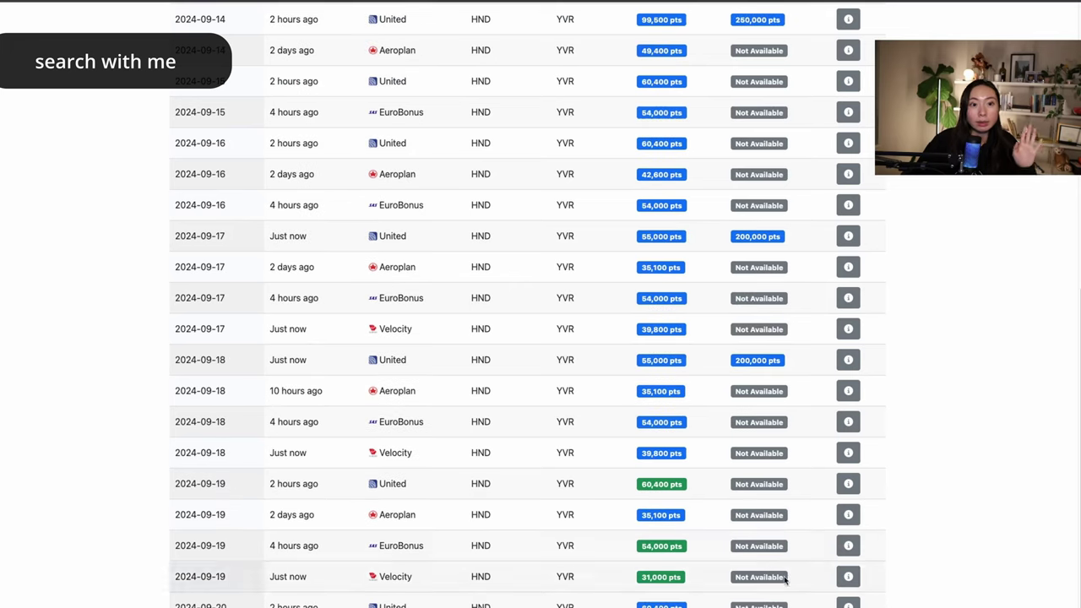
pyautogui.scroll(5, 786, 579)
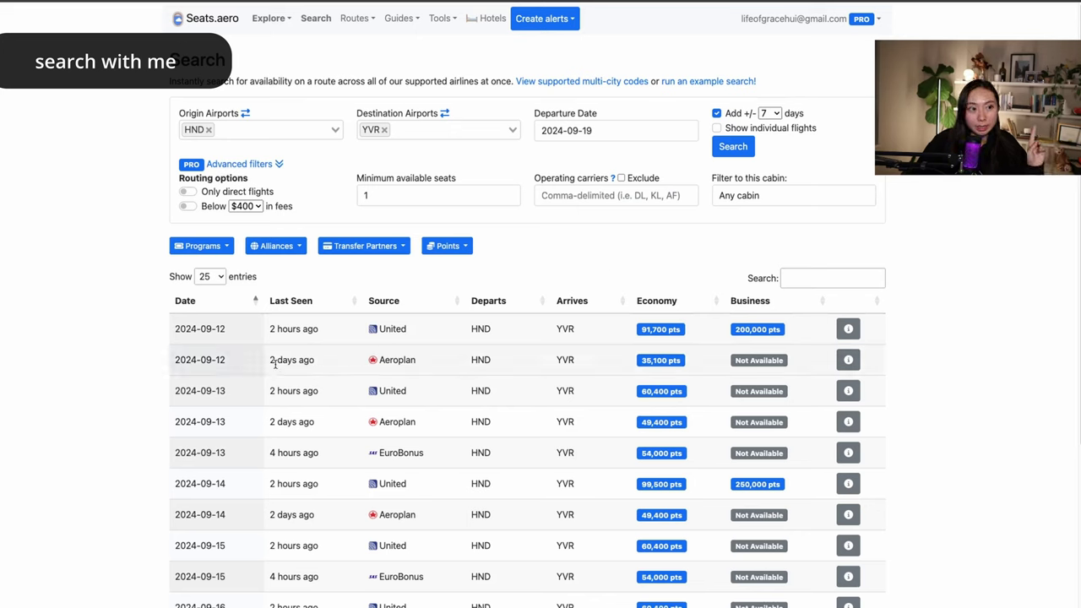
pyautogui.moveTo(275, 364); pyautogui.dragTo(748, 373)
pyautogui.click(969, 382)
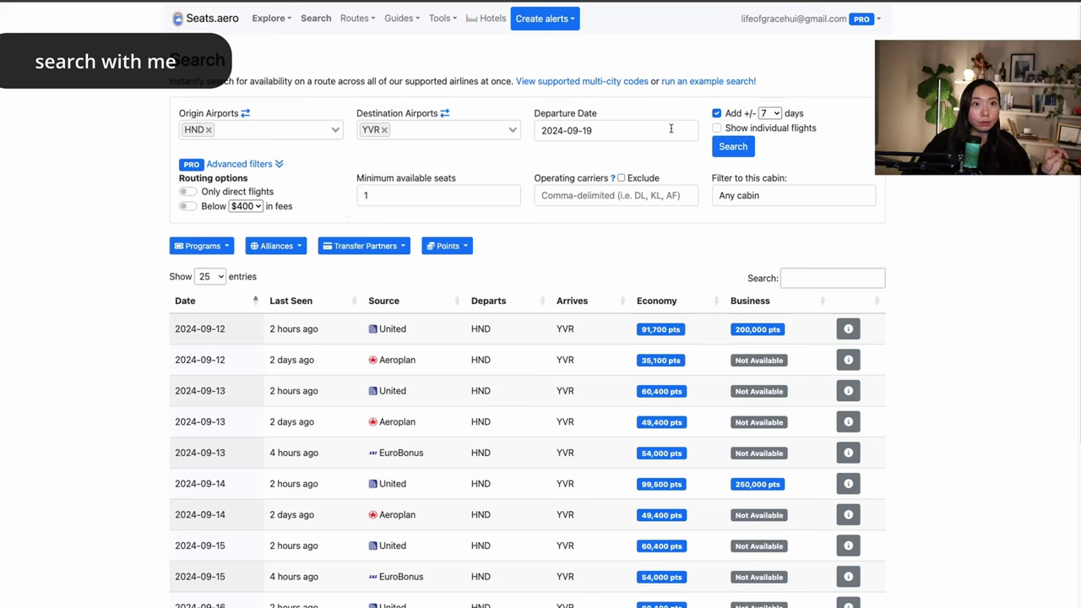
# Set the Programs filter to Air Canada Aeroplan only
pyautogui.click(617, 136)
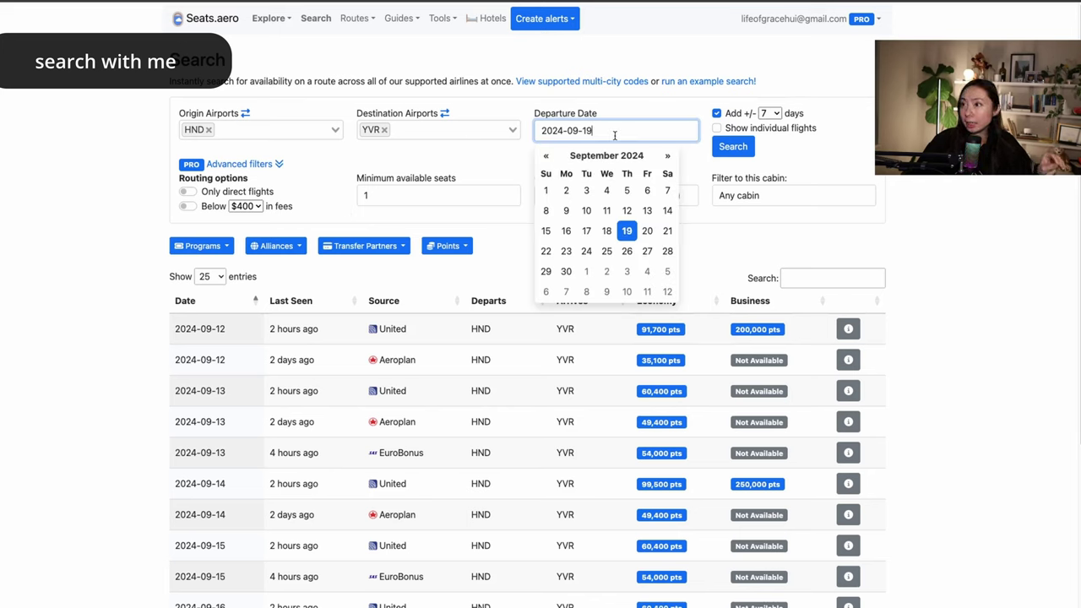
pyautogui.click(203, 246)
pyautogui.click(142, 259)
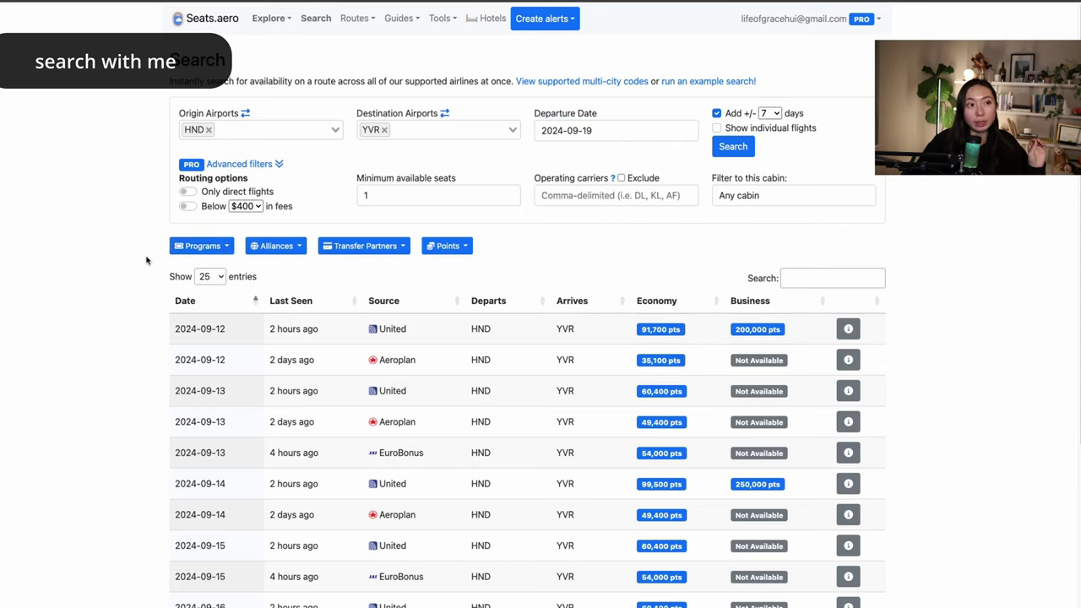
pyautogui.click(205, 246)
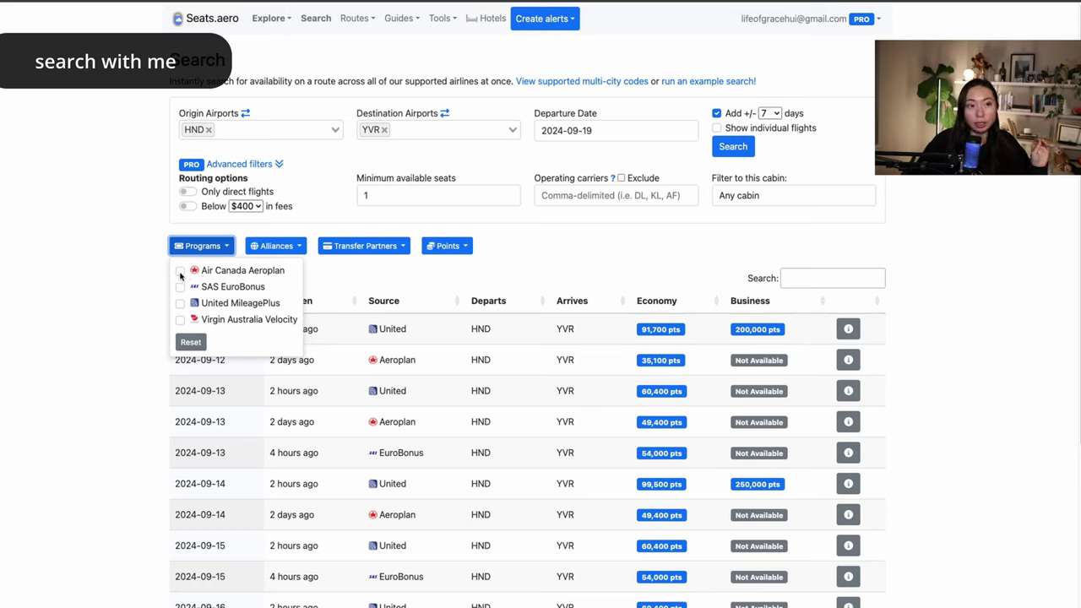
pyautogui.click(180, 272)
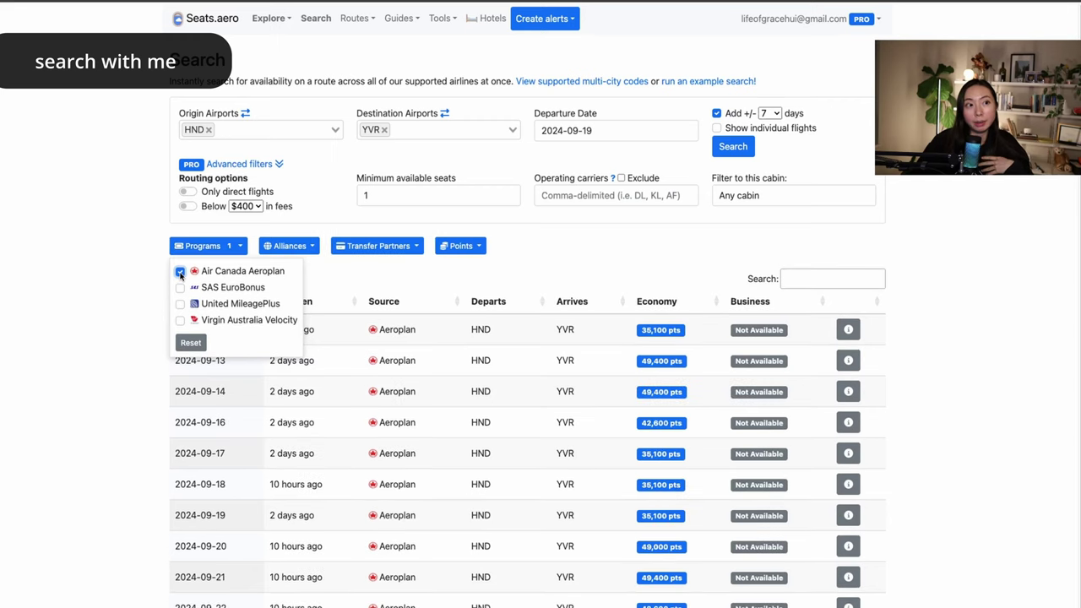
pyautogui.click(135, 299)
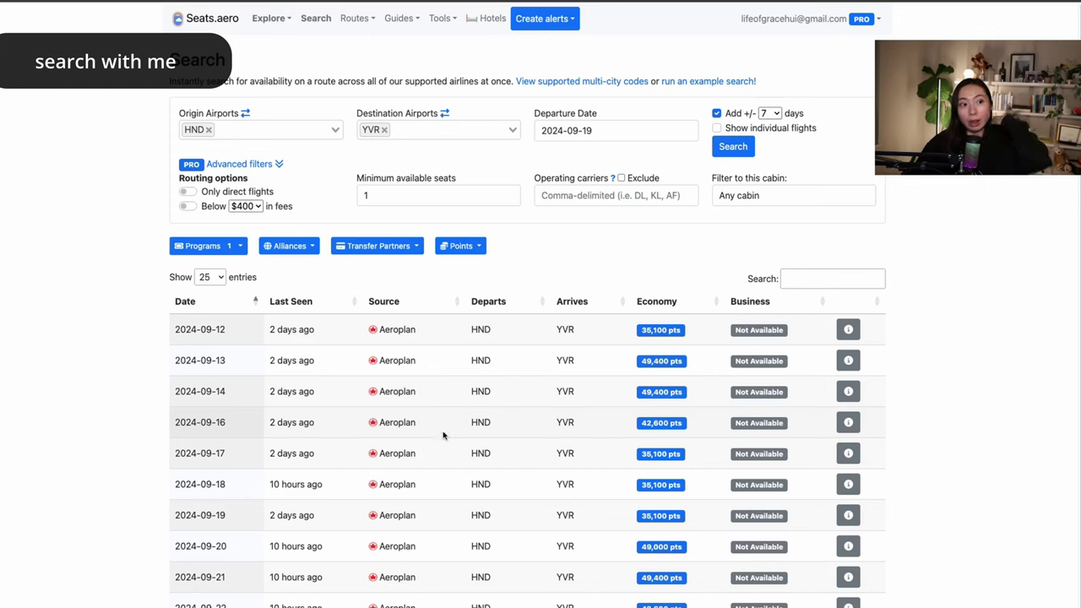
pyautogui.click(846, 336)
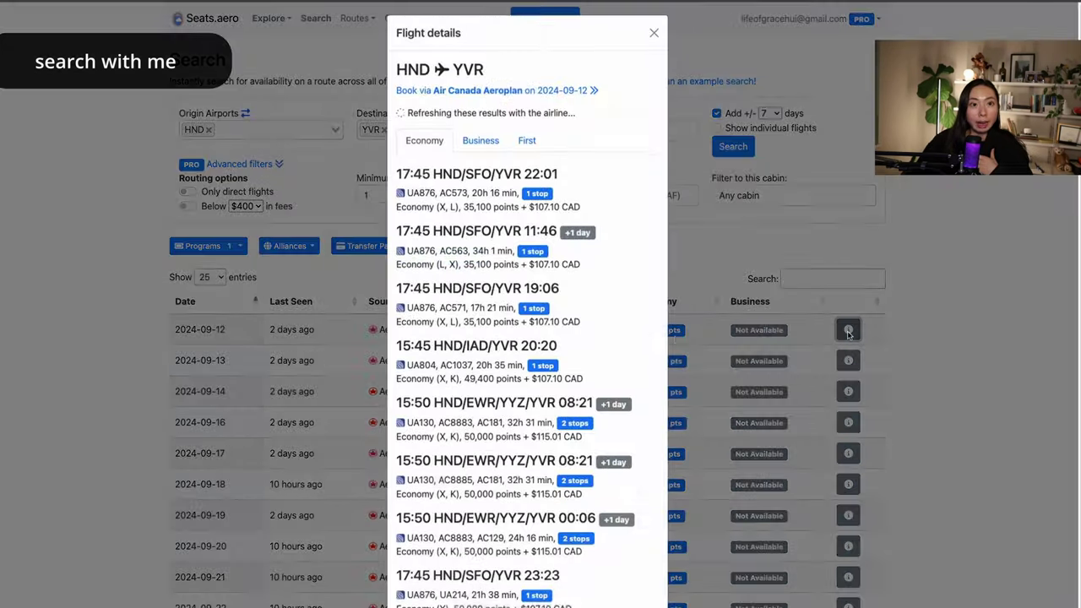
pyautogui.click(524, 94)
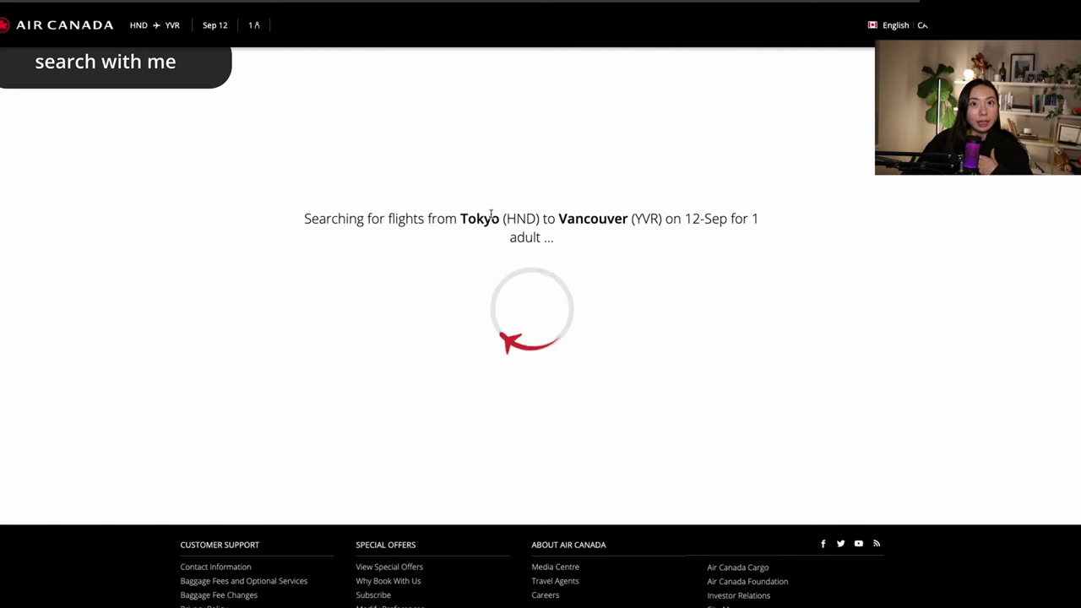
pyautogui.scroll(-2, 583, 296)
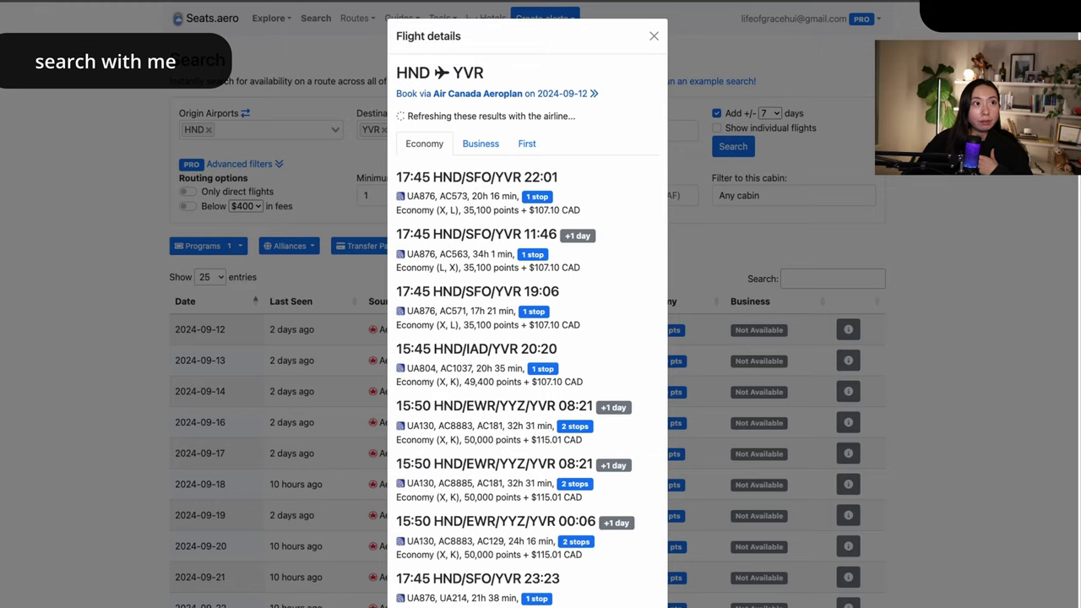
pyautogui.click(654, 36)
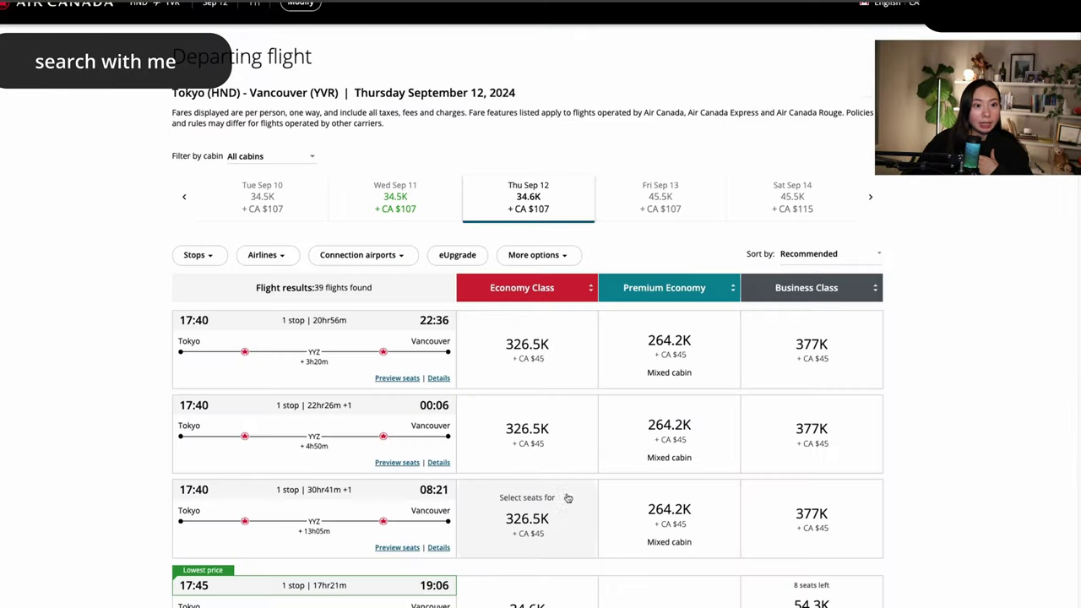
pyautogui.scroll(-3, 550, 493)
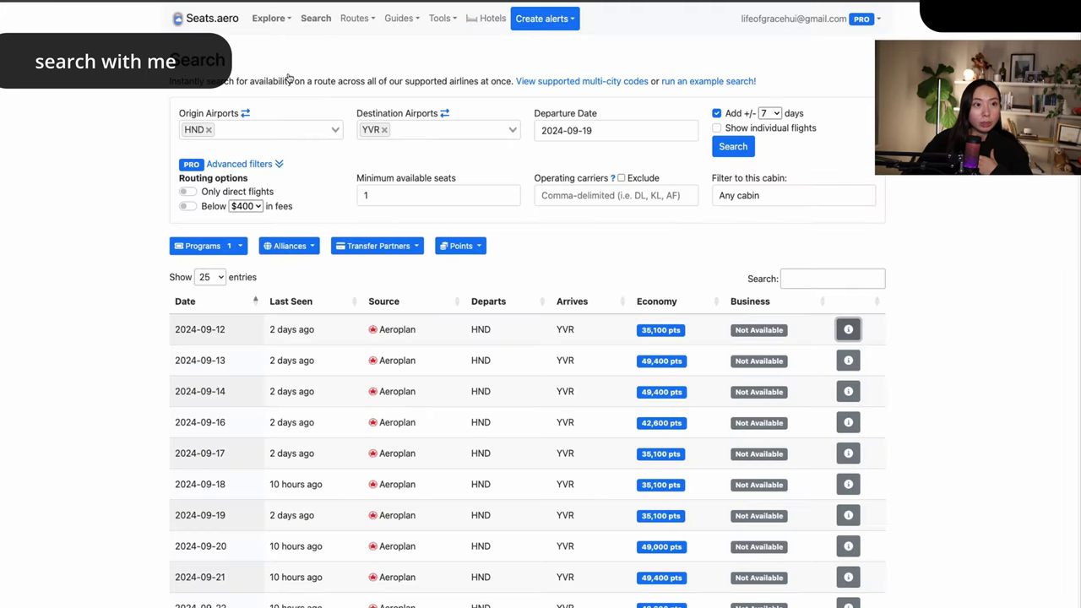
# Enable Only direct flights, rerun the HND–YVR search, and check the remaining programs
pyautogui.click(187, 192)
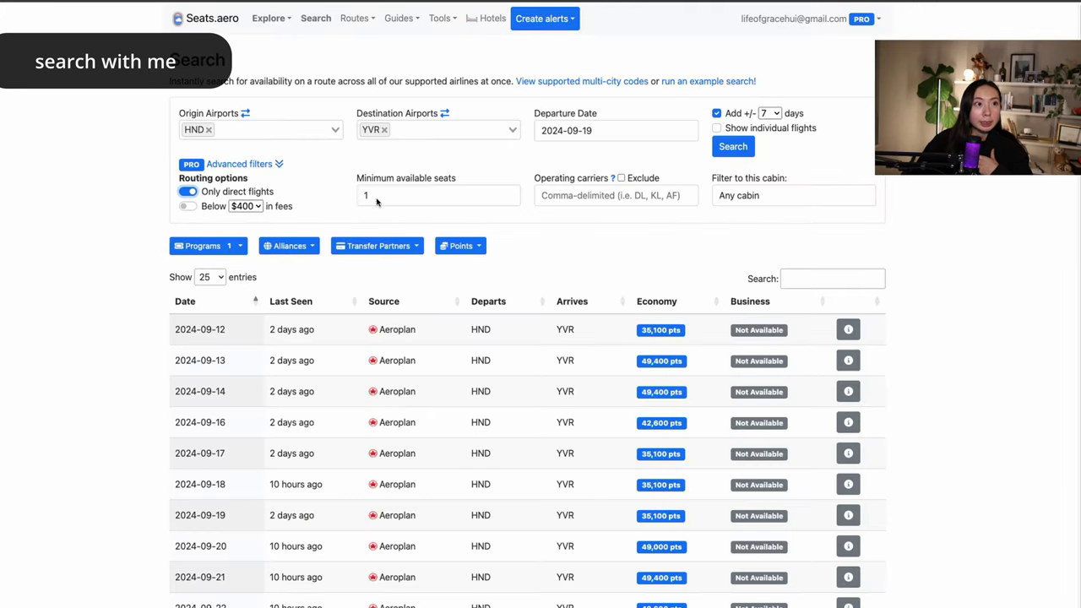
pyautogui.click(731, 150)
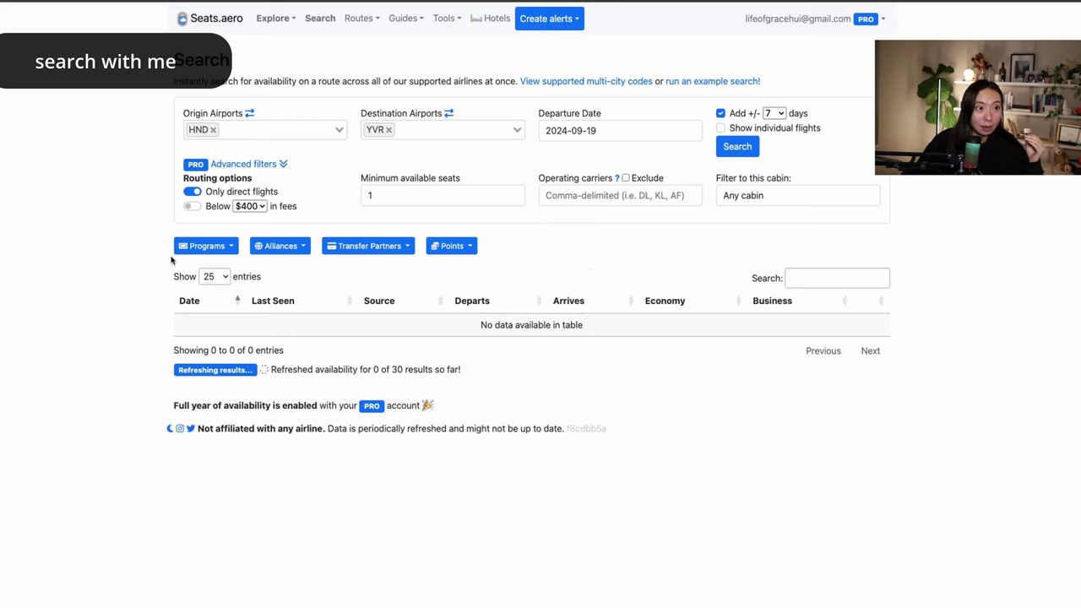
pyautogui.click(213, 248)
pyautogui.click(215, 248)
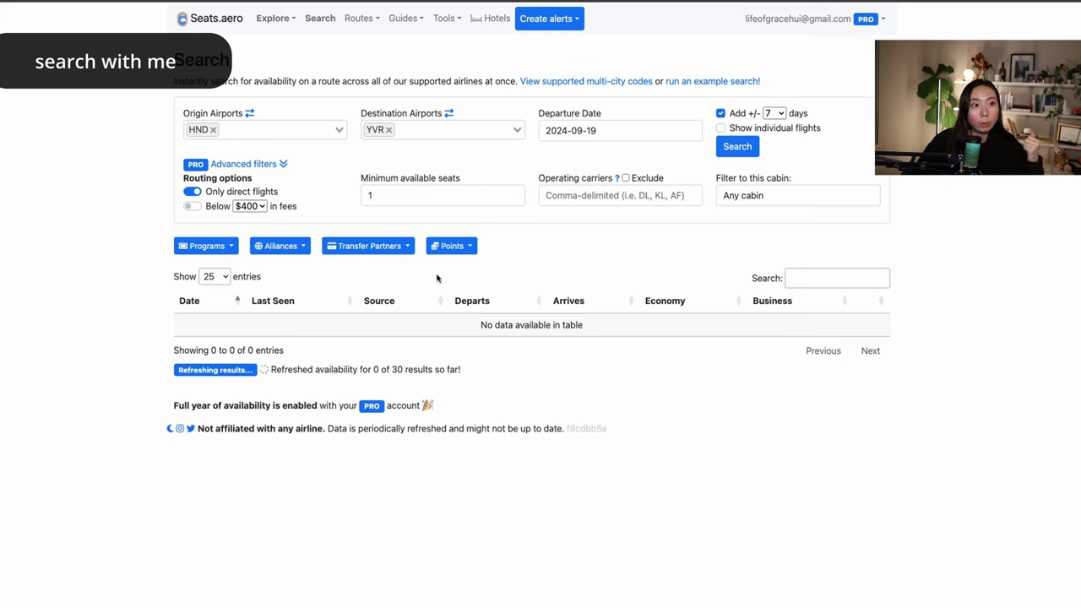
pyautogui.click(557, 26)
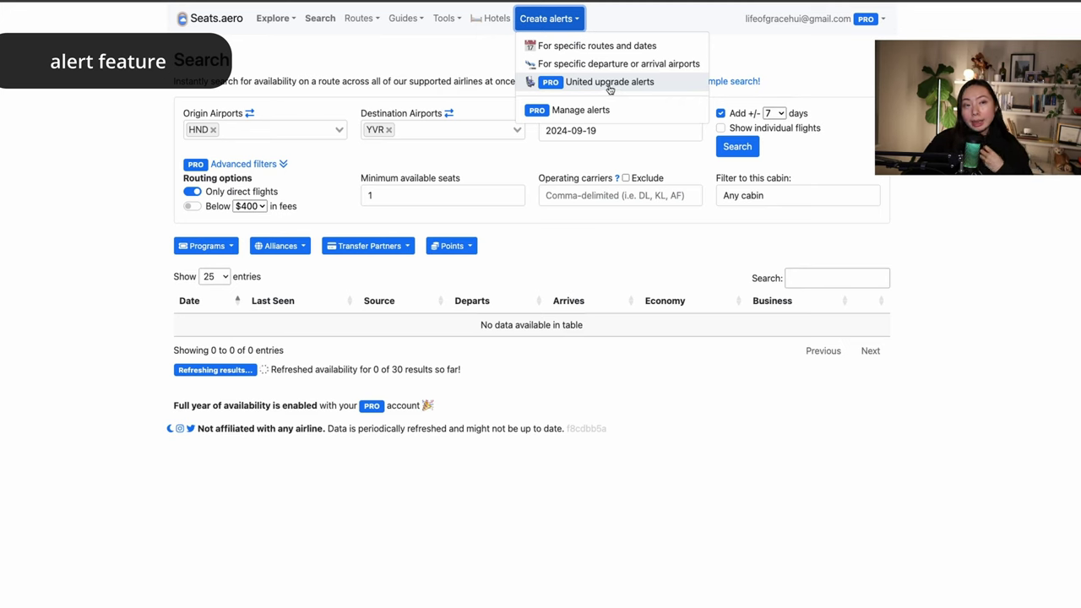
# Start a specific routes and dates alert using the Star Alliance mileage program
pyautogui.click(594, 49)
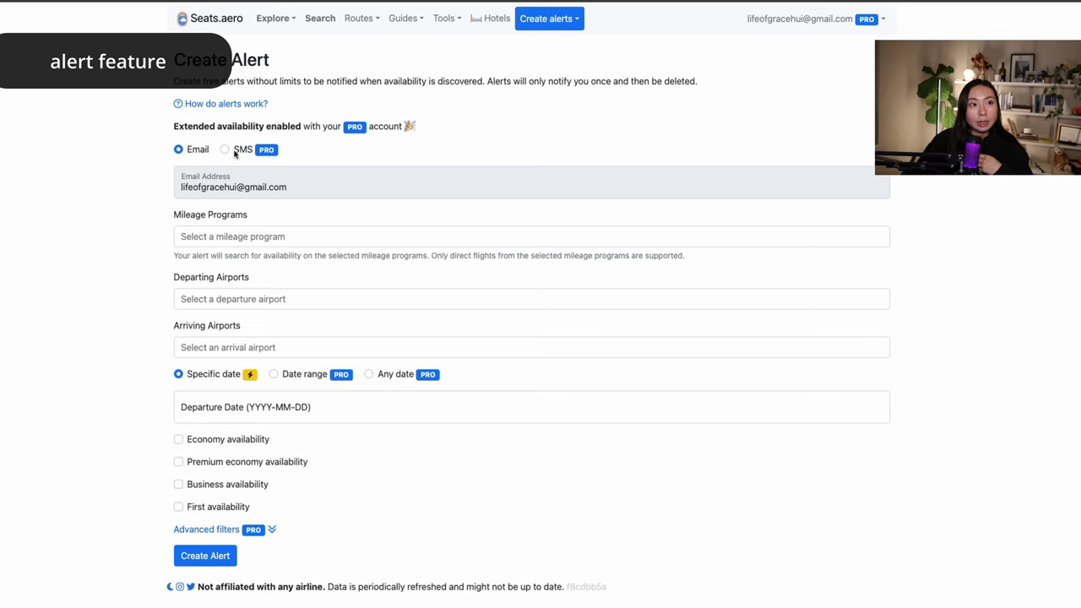
pyautogui.click(260, 237)
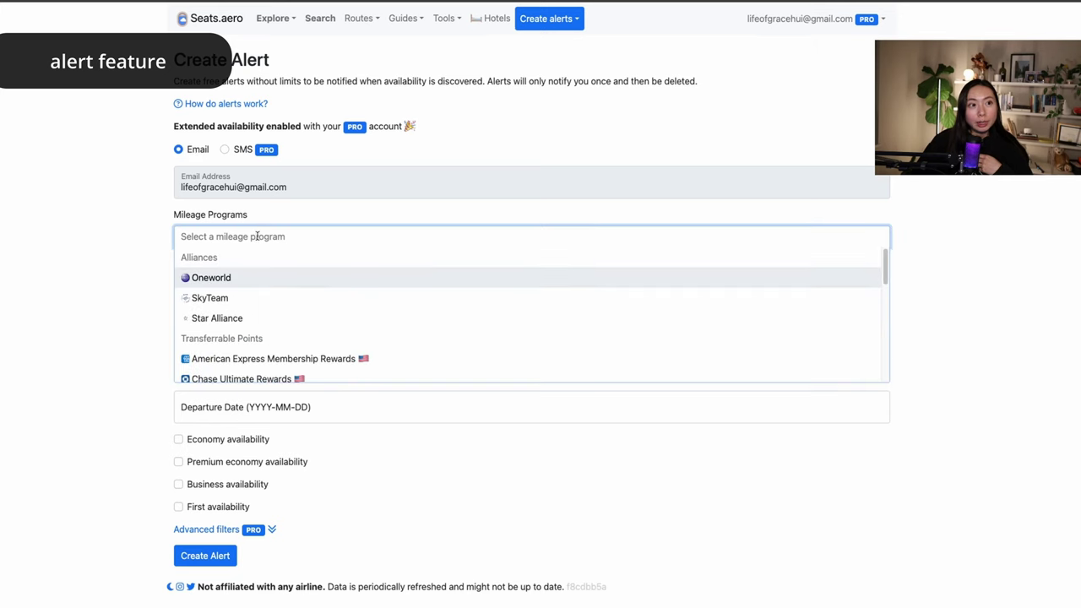
pyautogui.click(261, 319)
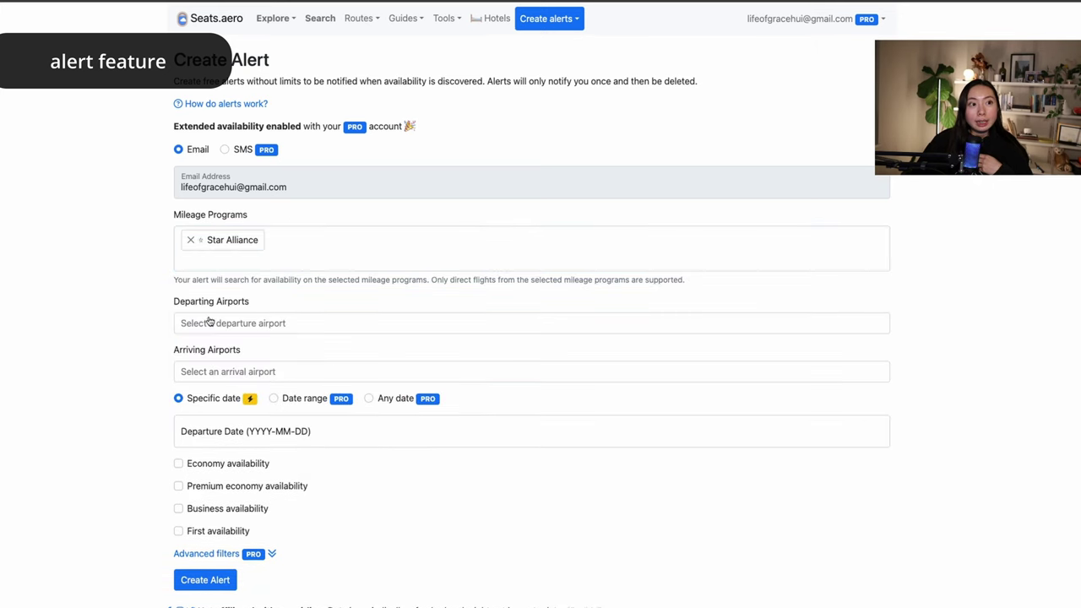
# Set the alert's departure to HND Tokyo Haneda and arrival to YVR Vancouver
pyautogui.click(230, 323)
pyautogui.write('hnd')
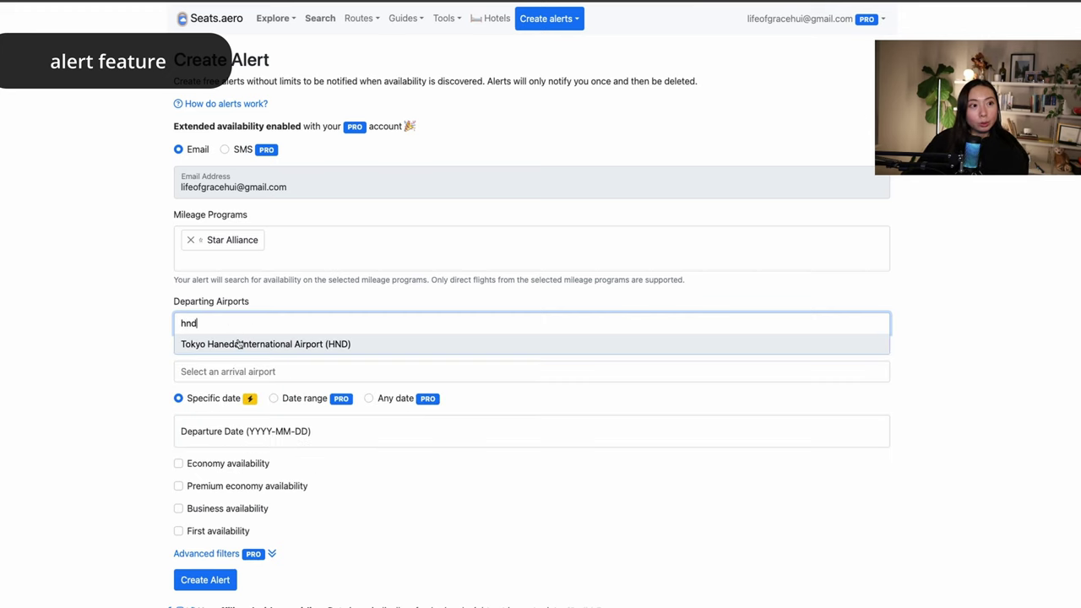
pyautogui.click(240, 345)
pyautogui.click(242, 392)
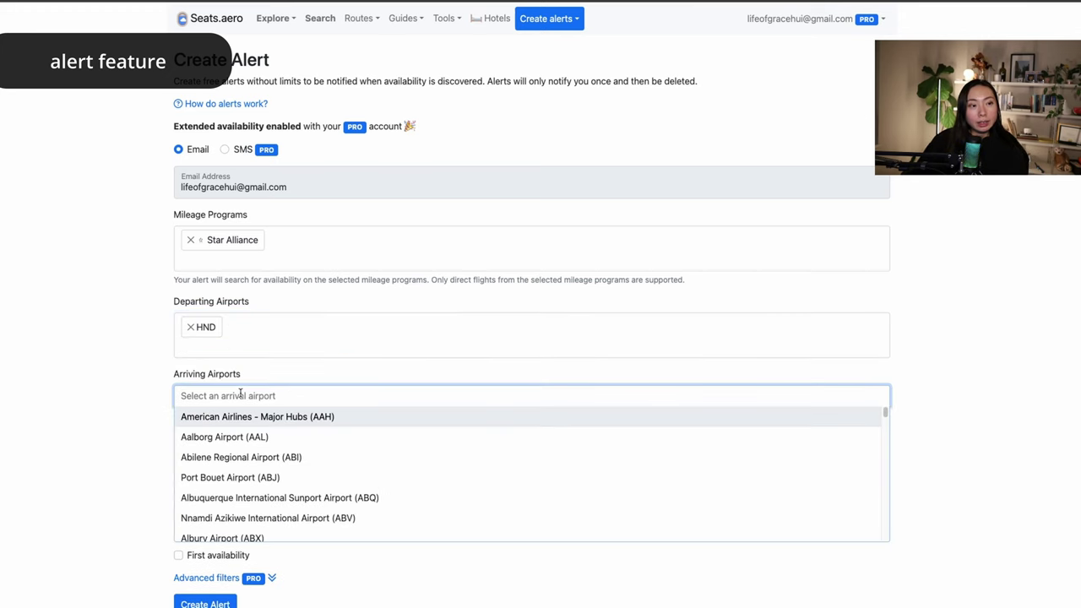
pyautogui.write('yvr')
pyautogui.click(267, 417)
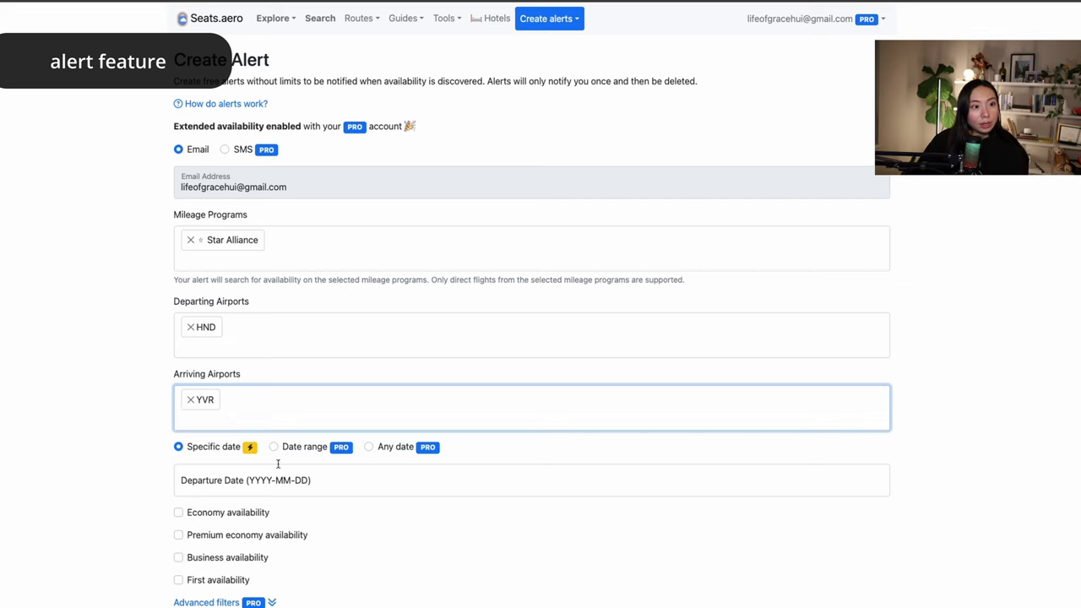
pyautogui.click(276, 447)
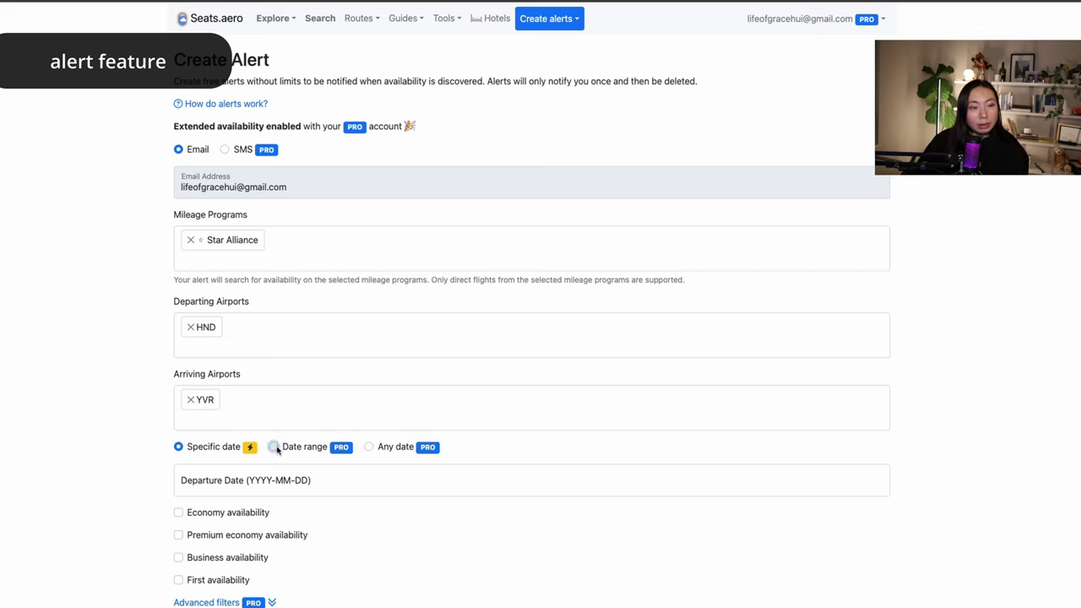
# Check the alert's start date calendar and read the alert explanation text
pyautogui.click(290, 482)
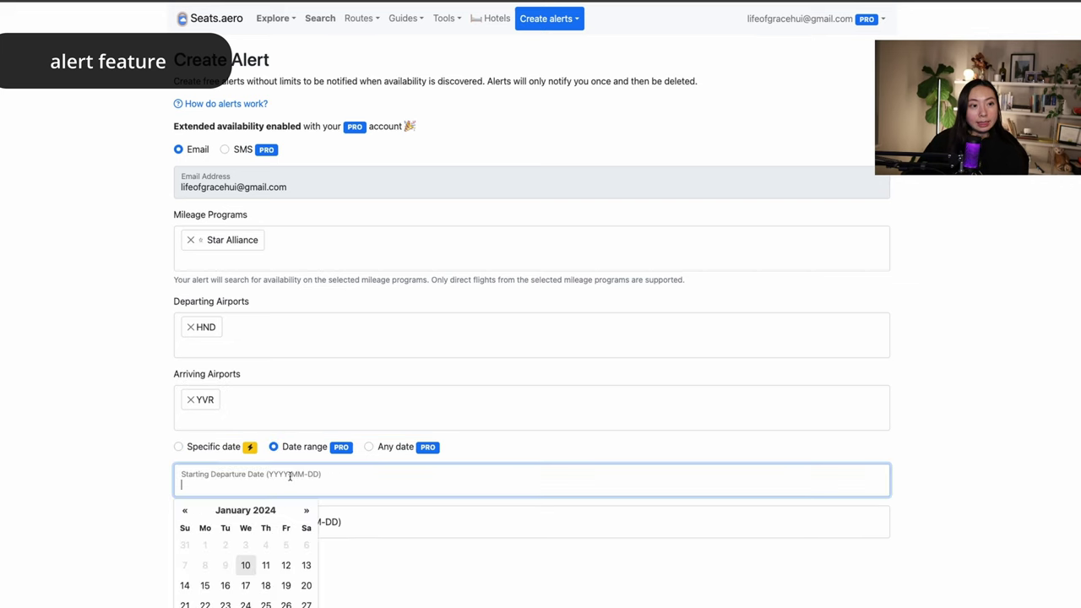
pyautogui.click(443, 574)
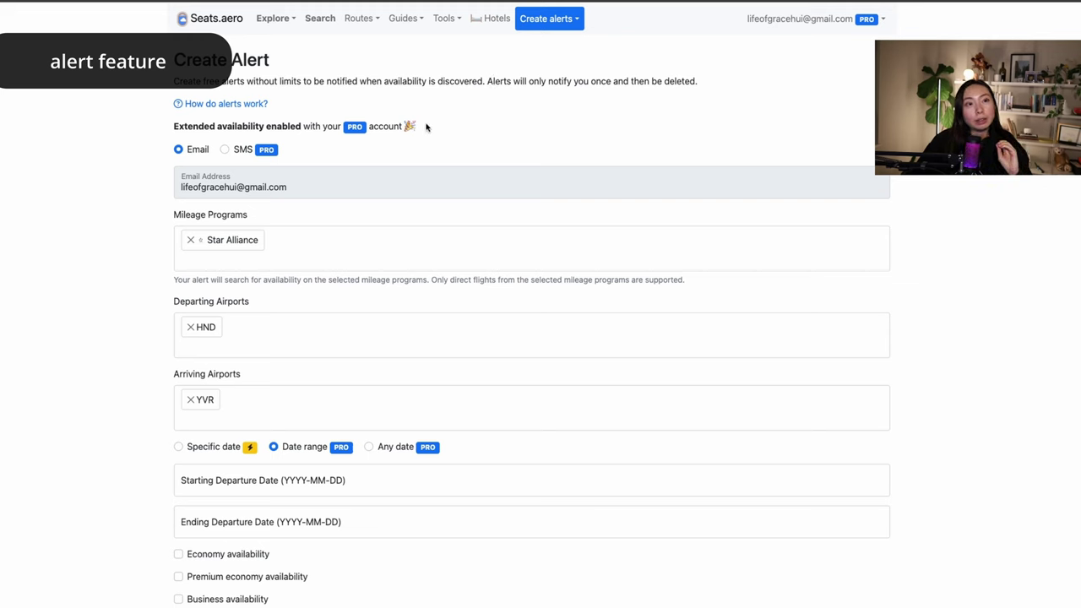
pyautogui.moveTo(427, 127); pyautogui.dragTo(422, 84)
pyautogui.click(422, 83)
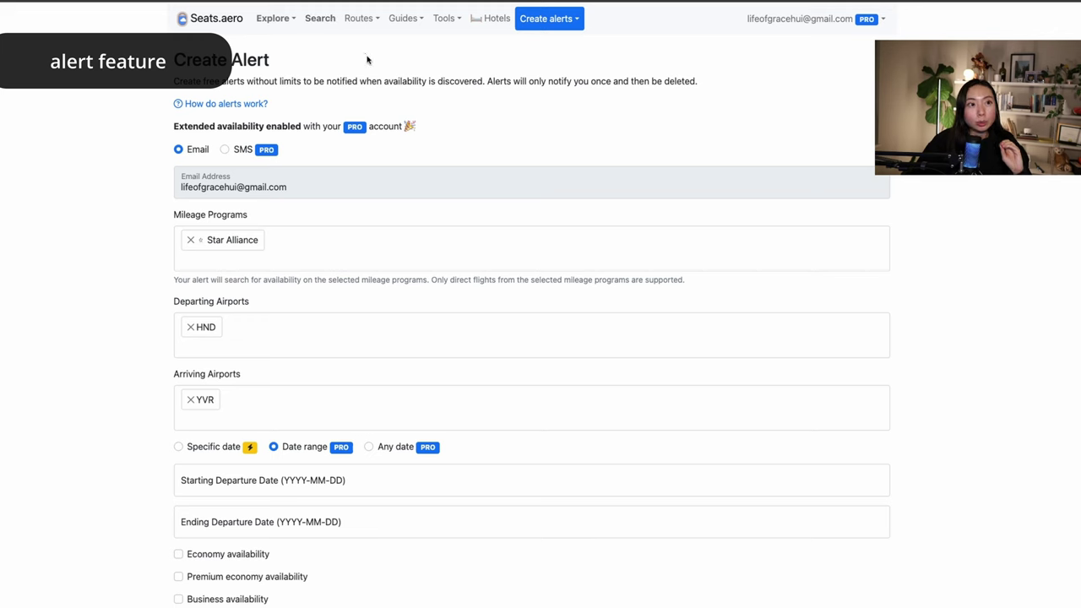
# Read the extended availability note, then return to the HND–YVR award search
pyautogui.moveTo(440, 76); pyautogui.dragTo(440, 128)
pyautogui.click(433, 141)
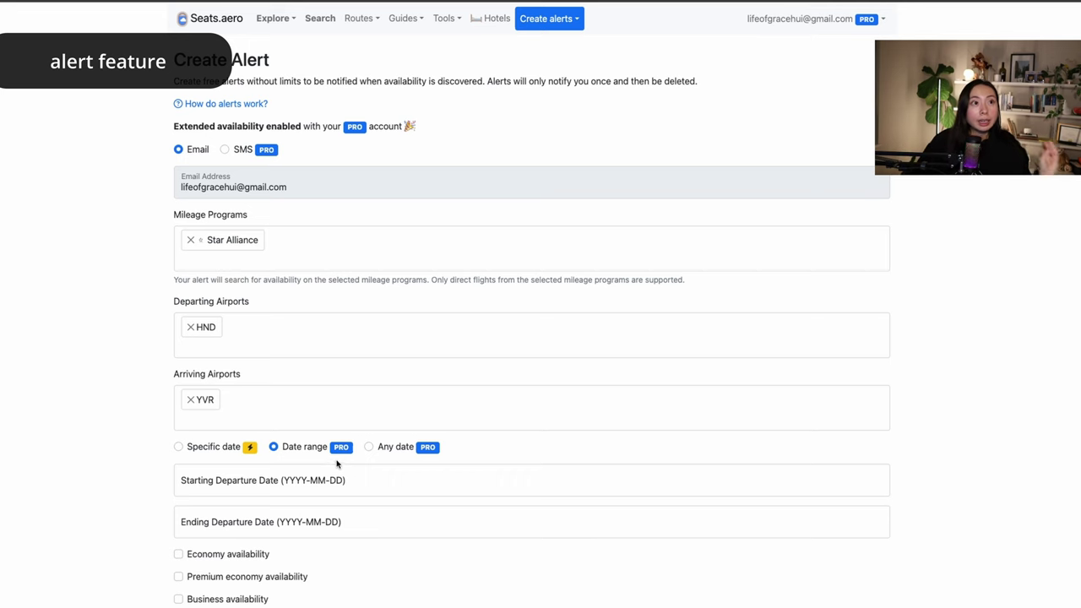
pyautogui.click(315, 28)
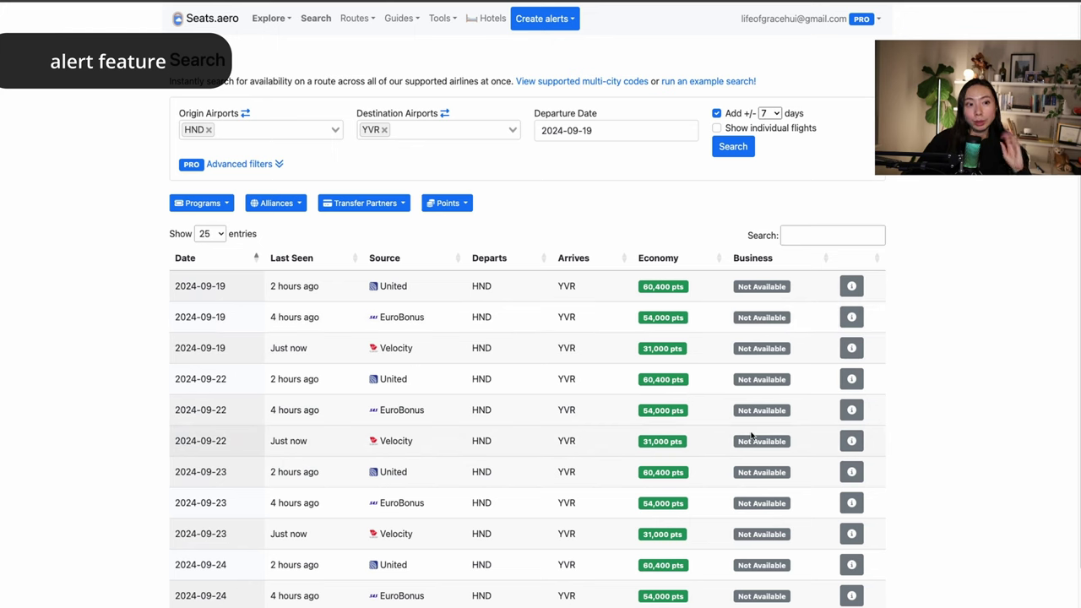
# Replace origin HND with NRT Narita and search NRT to YVR
pyautogui.scroll(-3, 752, 435)
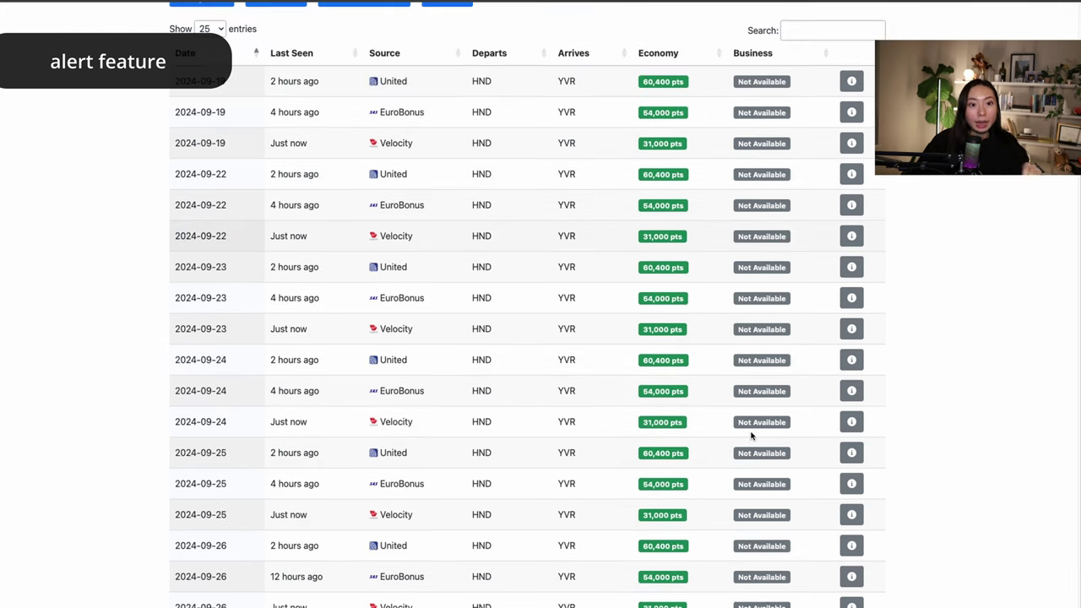
pyautogui.scroll(3, 752, 435)
pyautogui.click(307, 129)
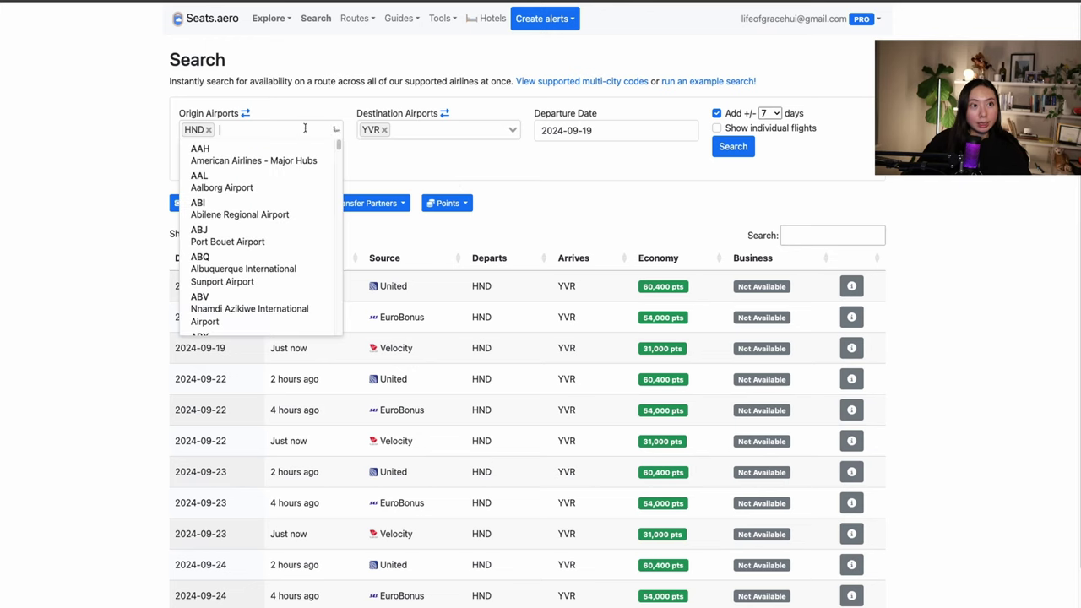
pyautogui.click(209, 129)
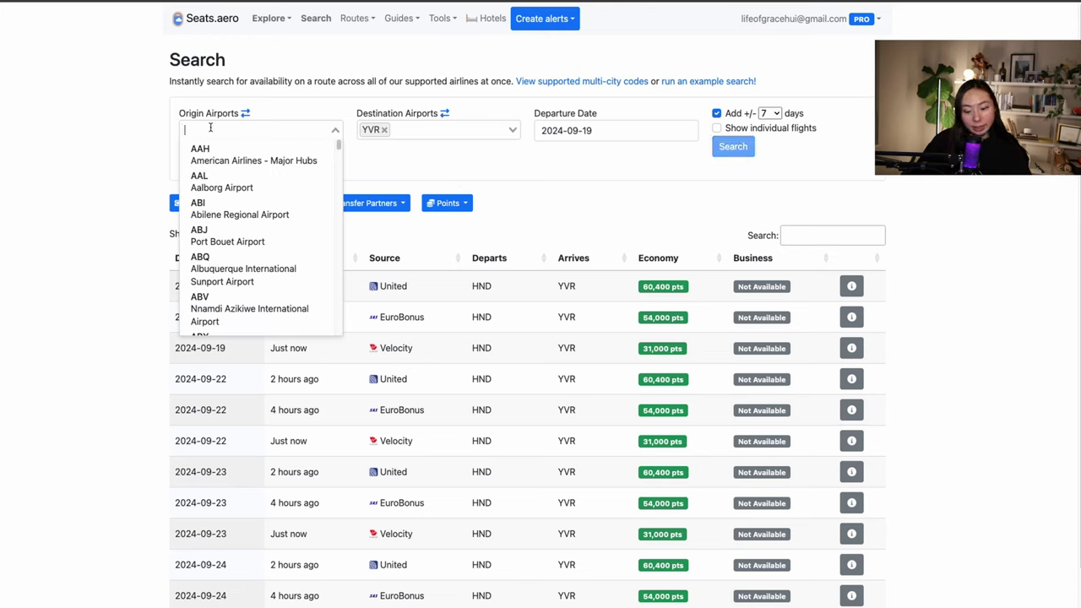
pyautogui.write('nrt')
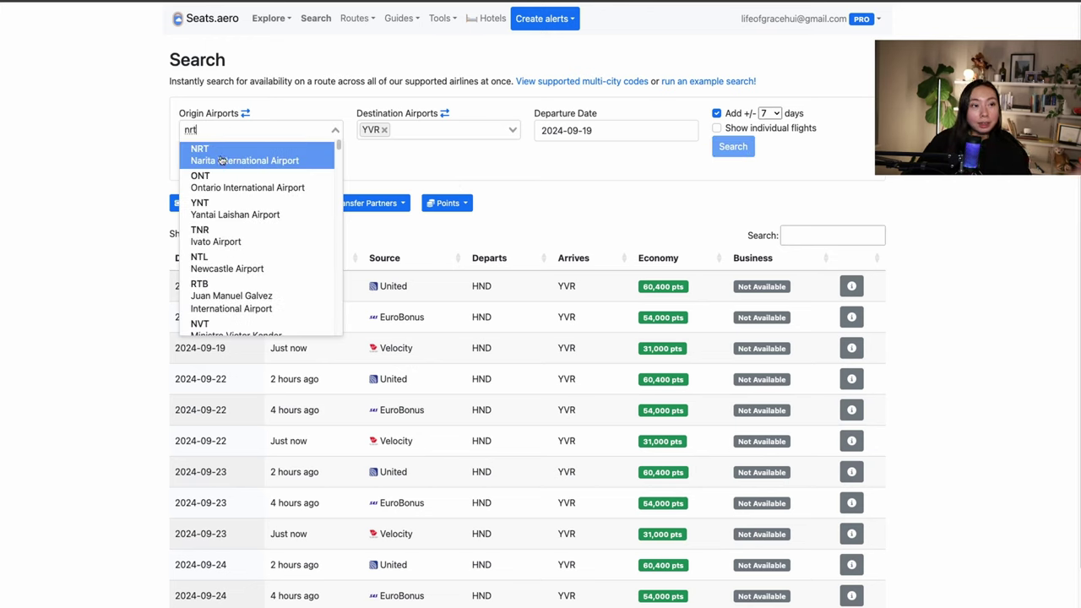
pyautogui.click(222, 160)
pyautogui.click(405, 191)
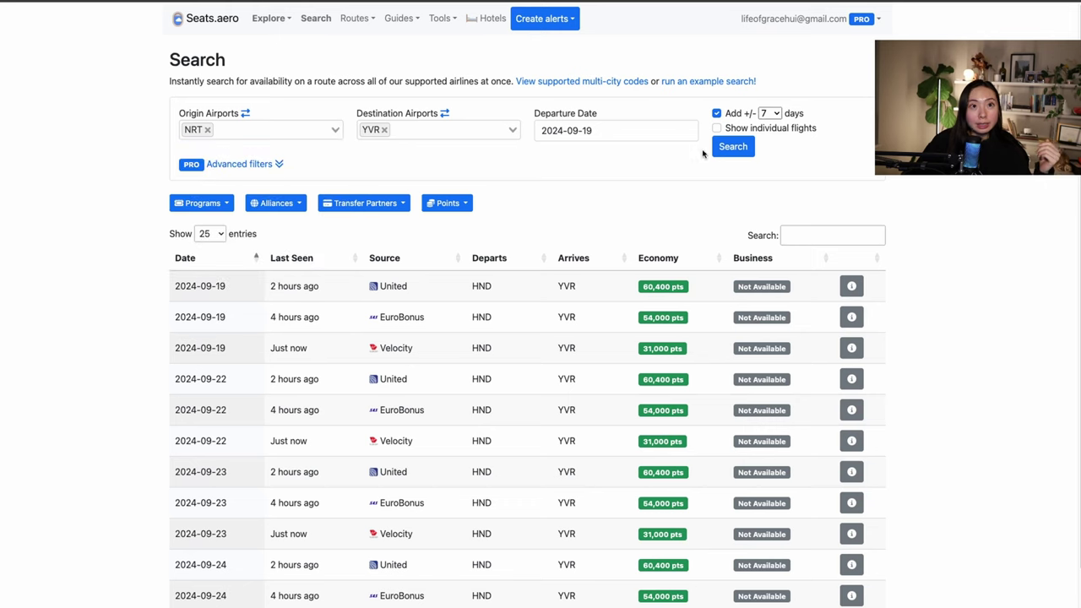
pyautogui.click(747, 146)
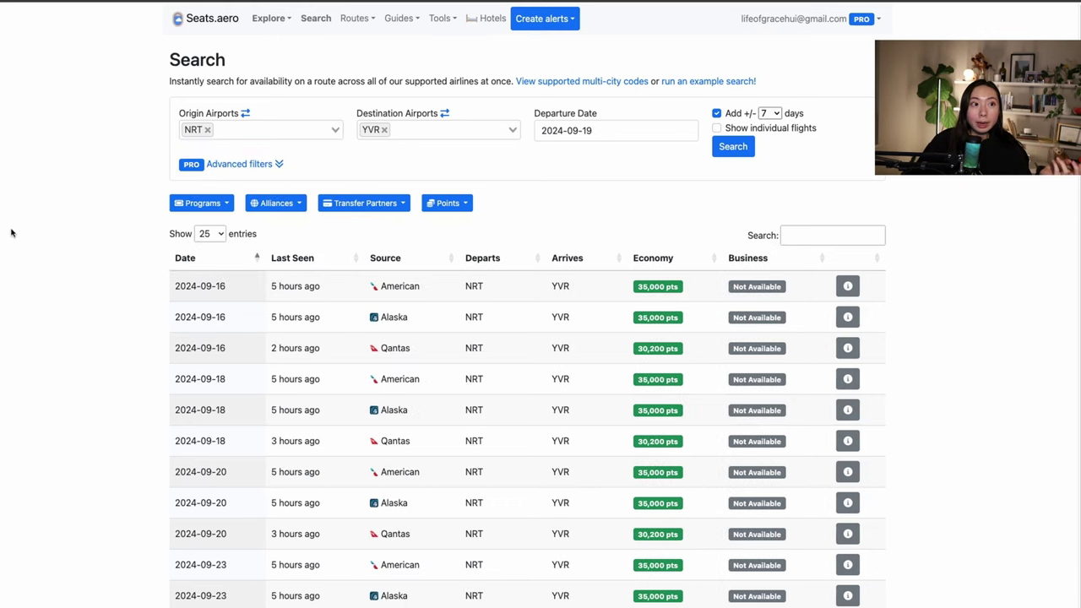
# Expand the advanced filters and inspect the program and alliance lists for NRT–YVR
pyautogui.click(211, 210)
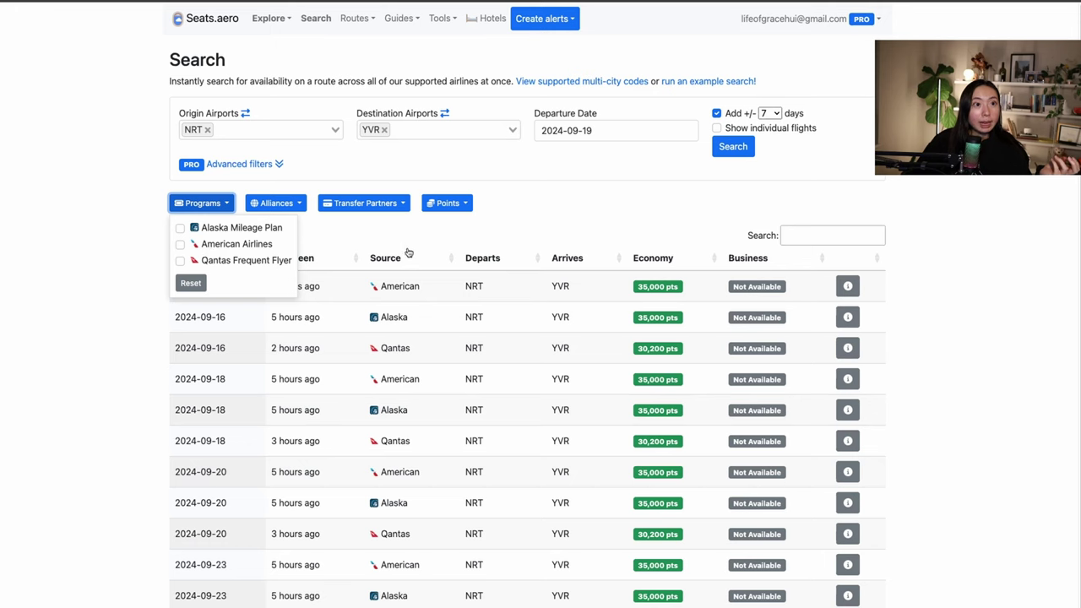
pyautogui.click(279, 166)
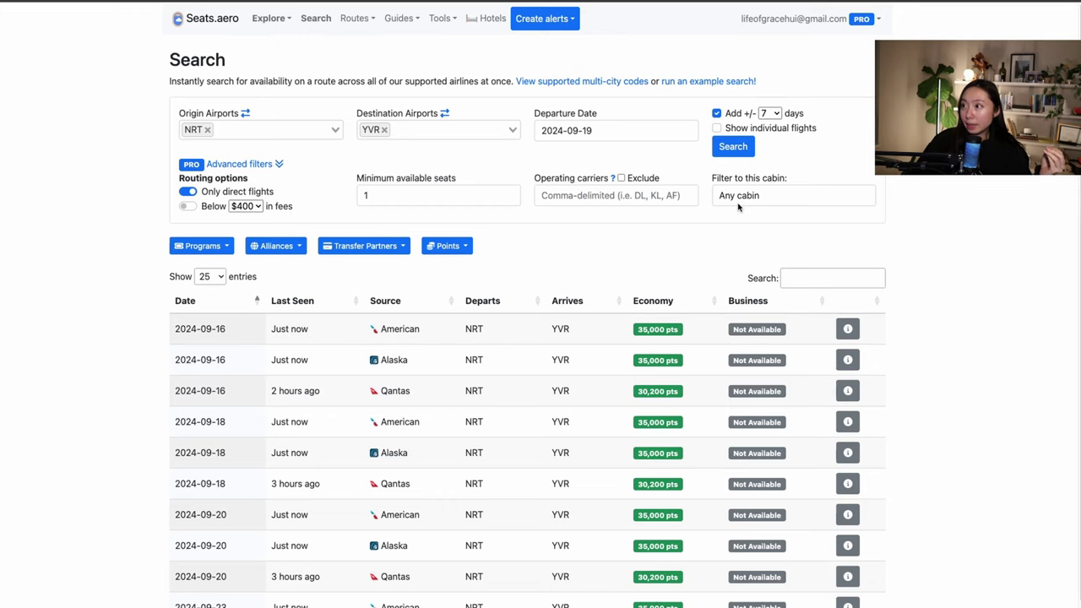
pyautogui.scroll(-3, 490, 367)
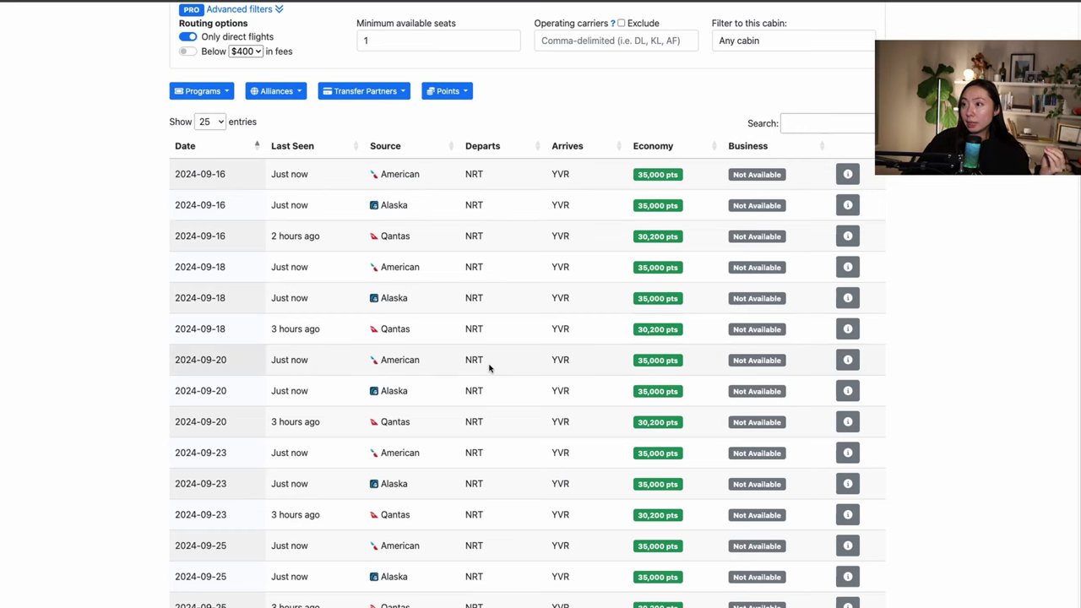
pyautogui.scroll(3, 529, 372)
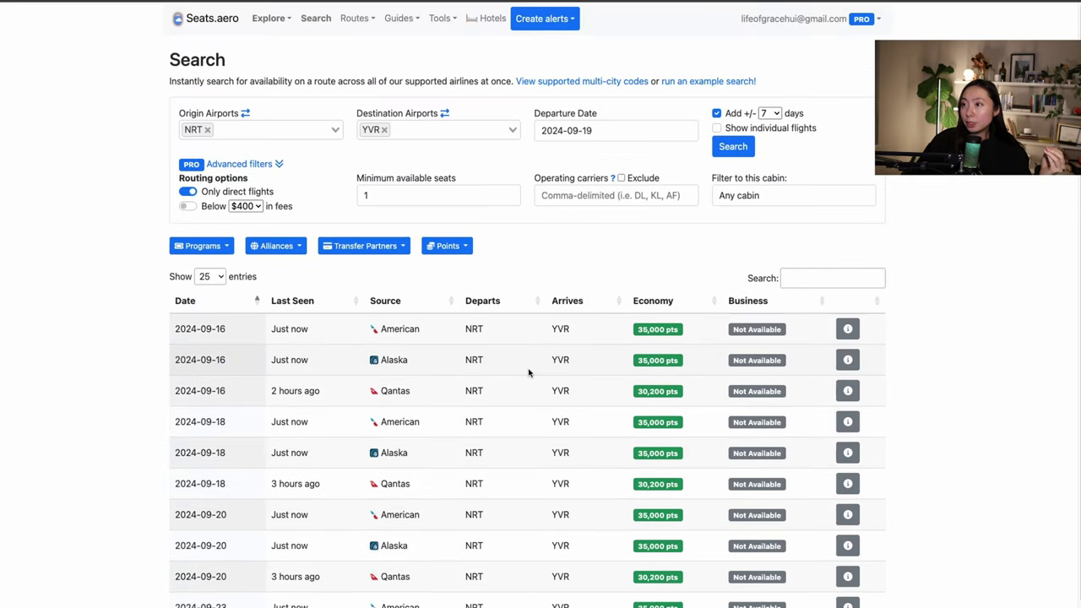
pyautogui.click(202, 248)
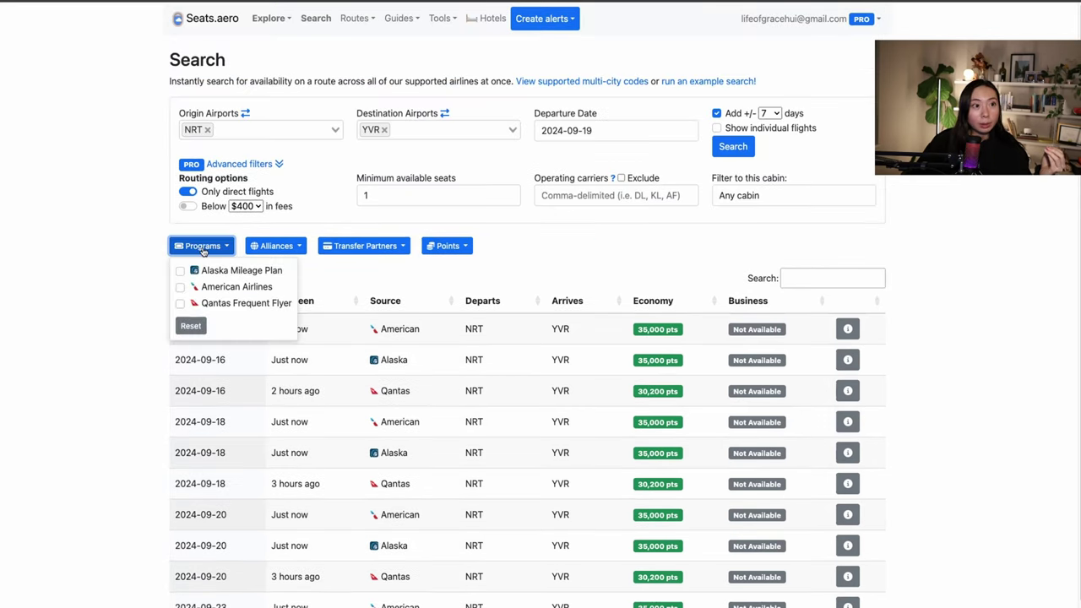
pyautogui.click(287, 245)
pyautogui.click(291, 245)
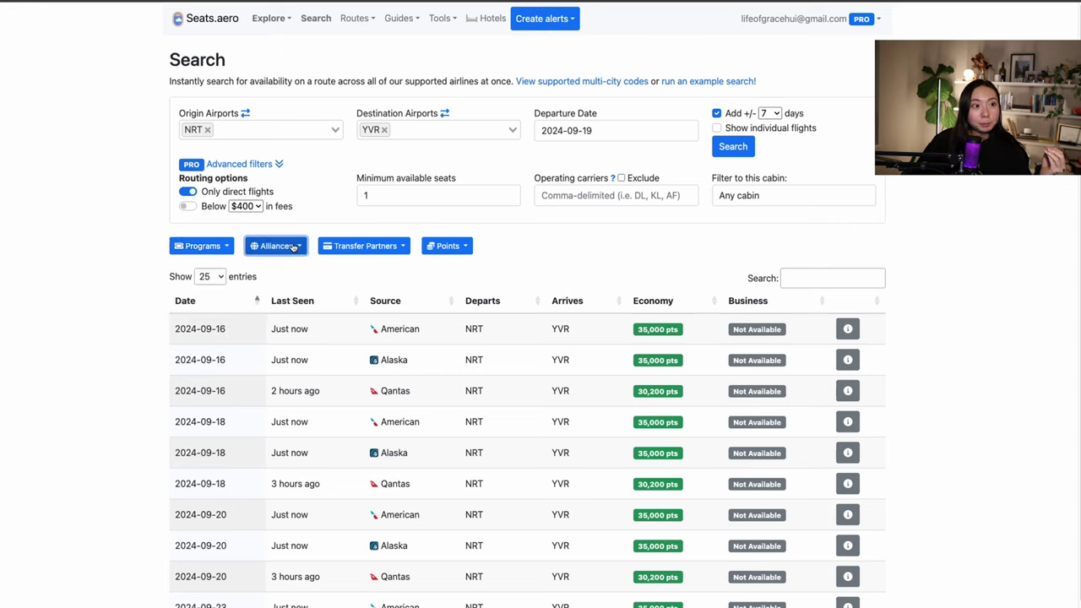
pyautogui.click(294, 246)
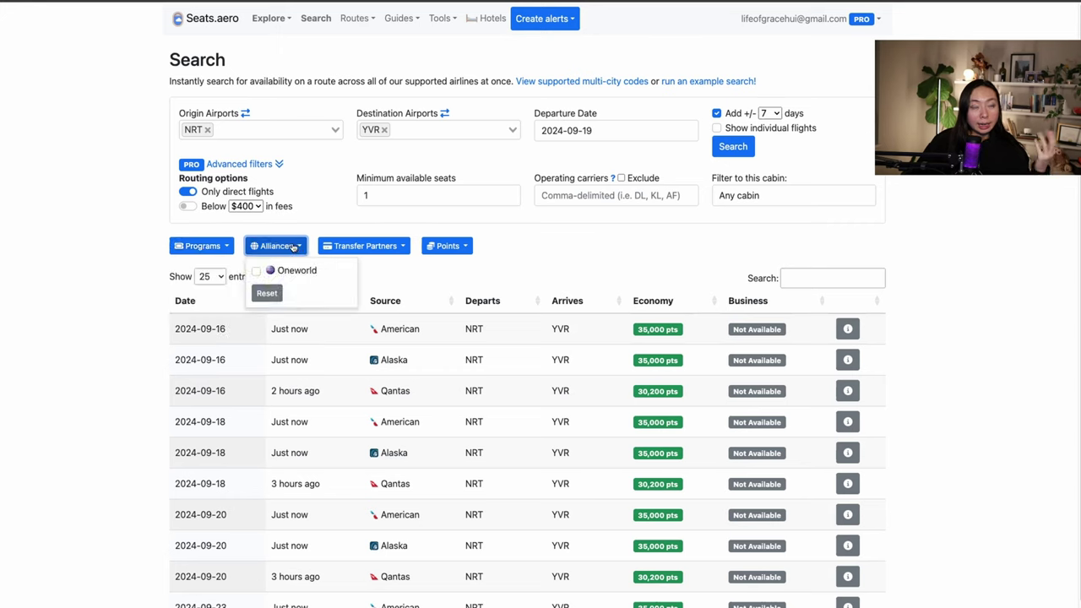
pyautogui.click(212, 133)
# Swap the origin airport from NRT to KIX for the YVR search
pyautogui.click(209, 130)
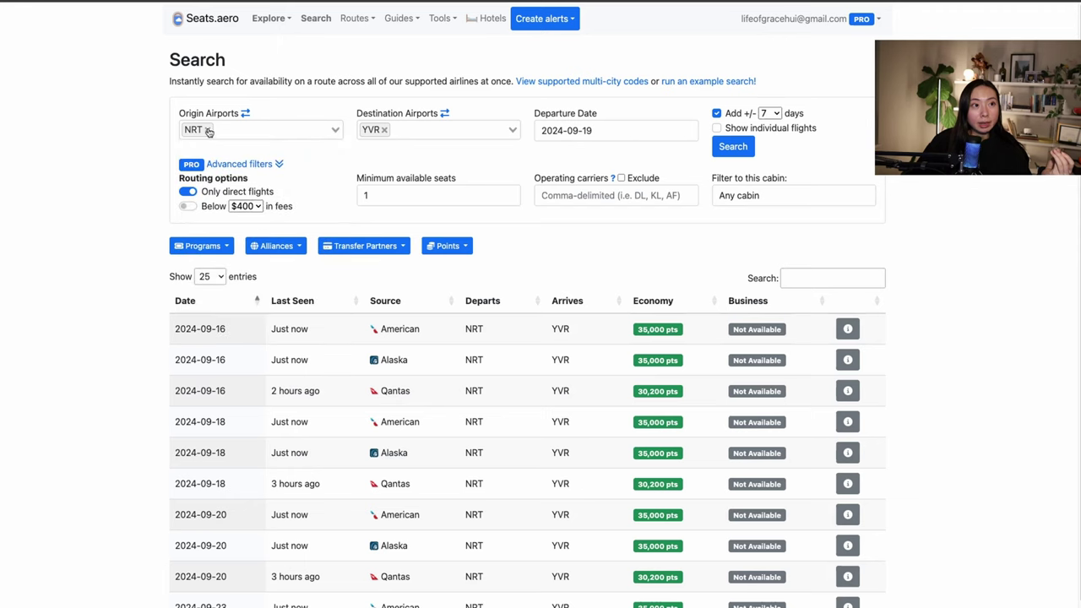
pyautogui.click(209, 131)
pyautogui.click(210, 131)
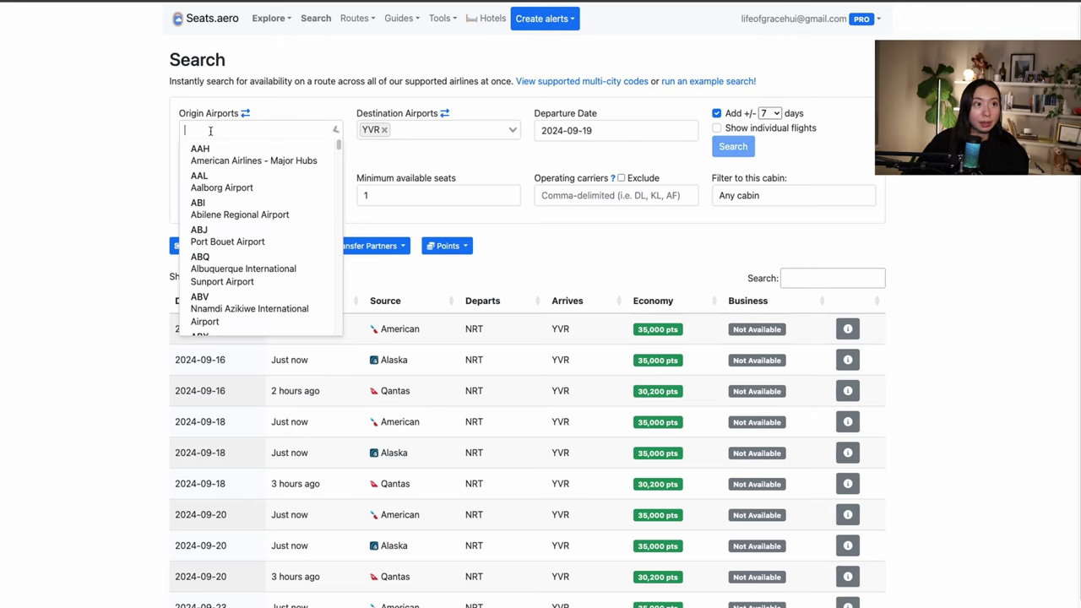
pyautogui.write('kix')
pyautogui.press('Return')
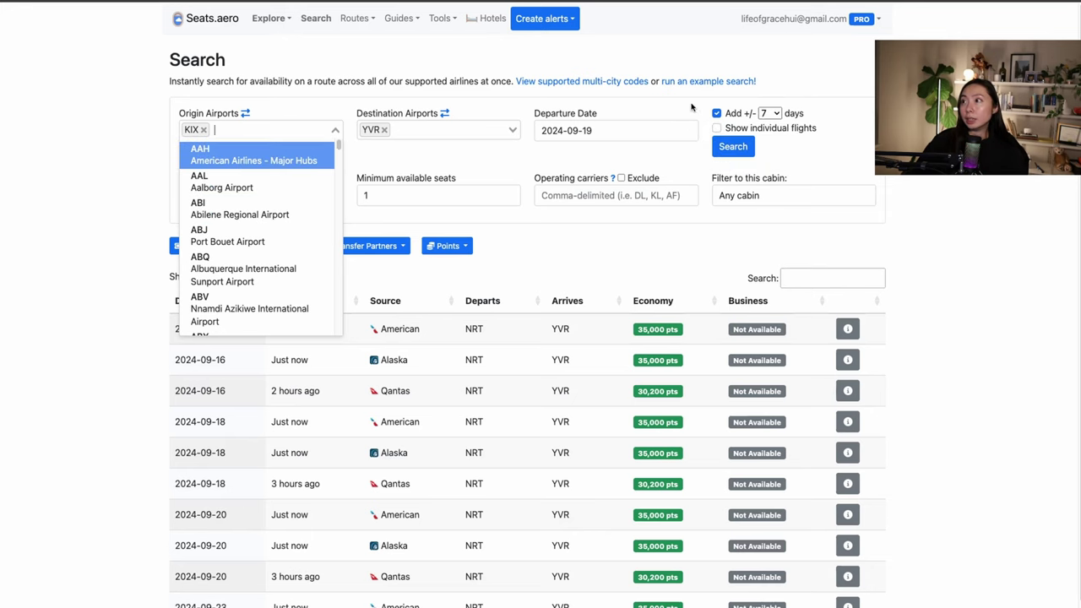
pyautogui.click(719, 145)
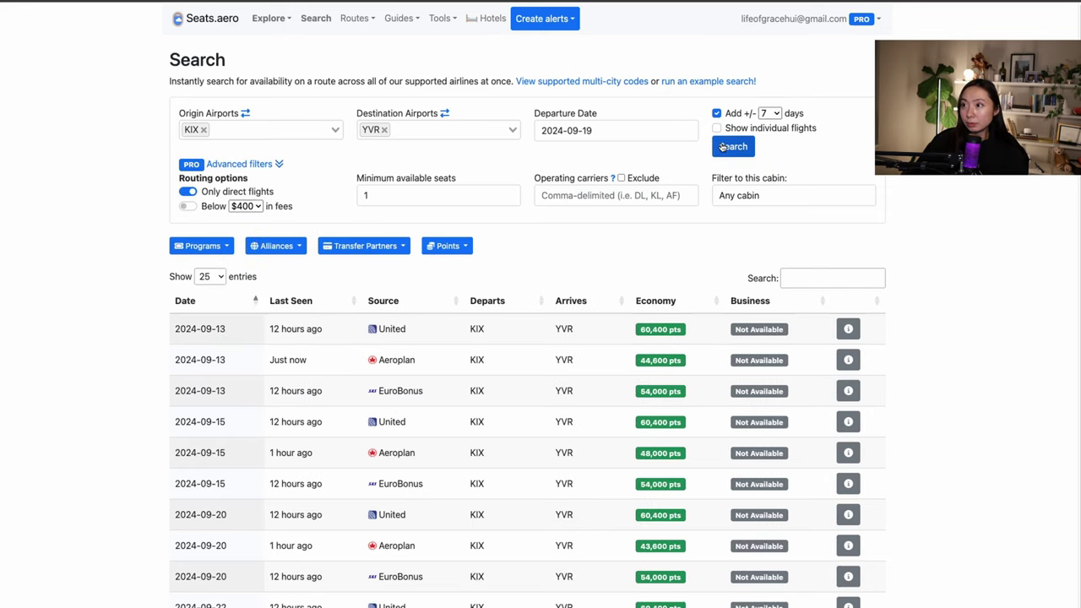
# Filter the KIX–YVR results to Air Canada Aeroplan, then go back home
pyautogui.click(203, 246)
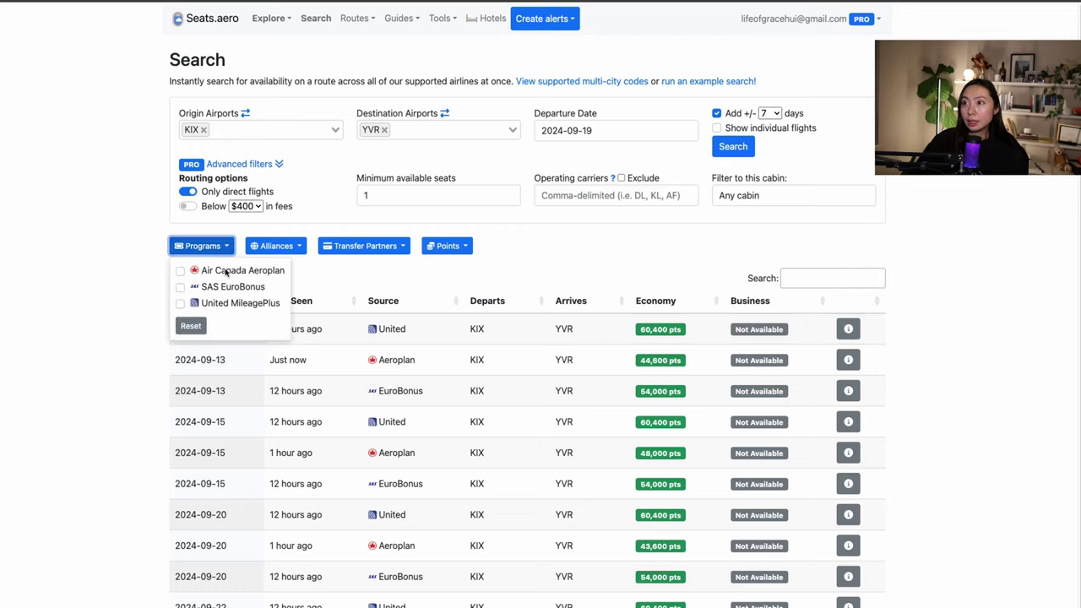
pyautogui.click(226, 270)
pyautogui.click(686, 255)
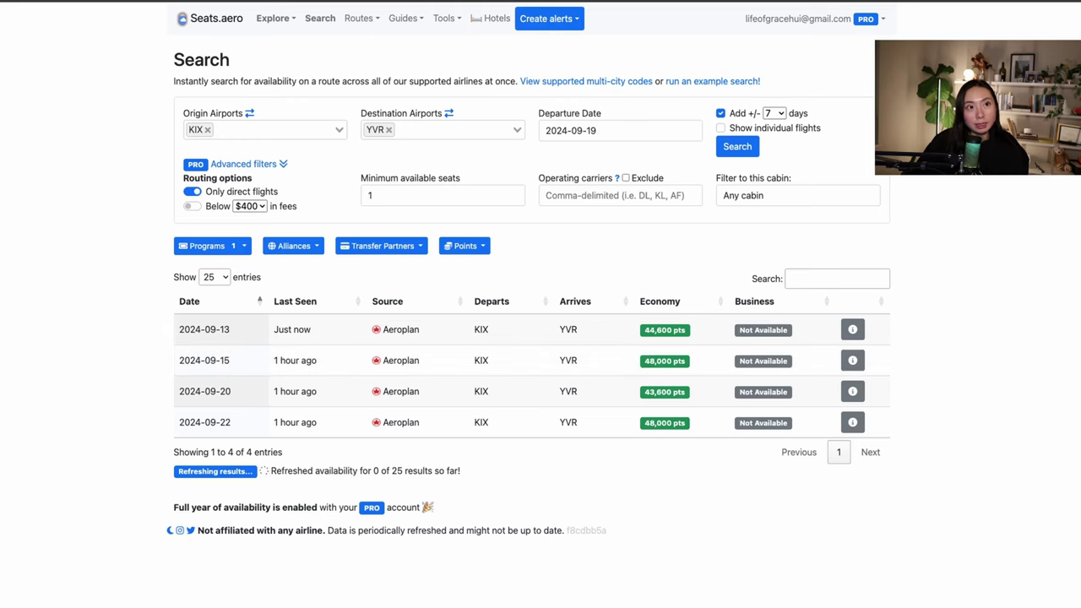
pyautogui.click(228, 23)
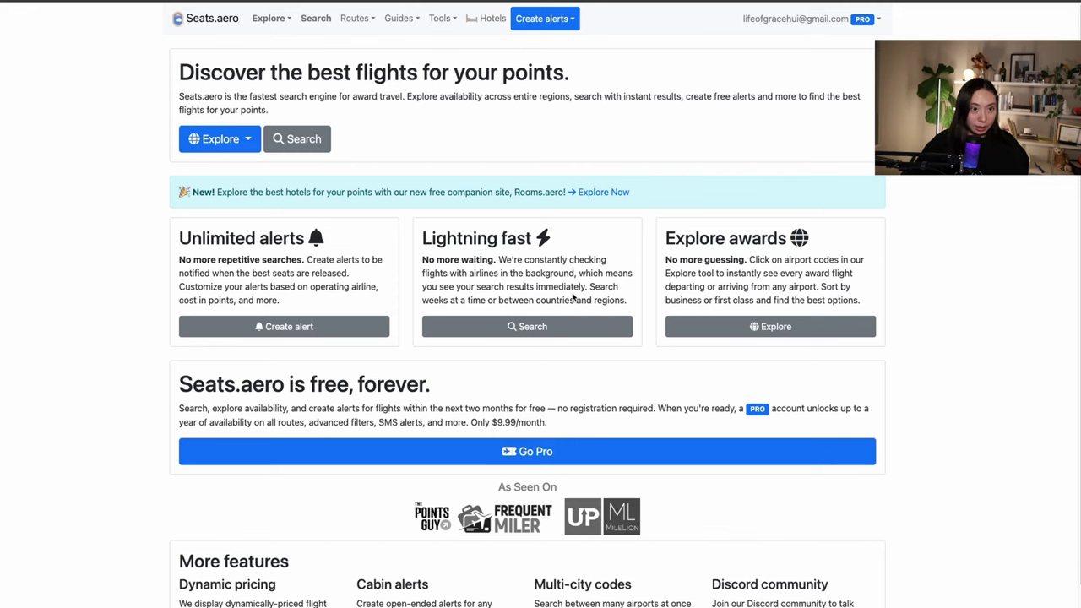
# Scroll the Seats.aero home page down and back up to review its alerts, fast search and Pro features
pyautogui.scroll(-1, 614, 358)
pyautogui.scroll(1, 606, 354)
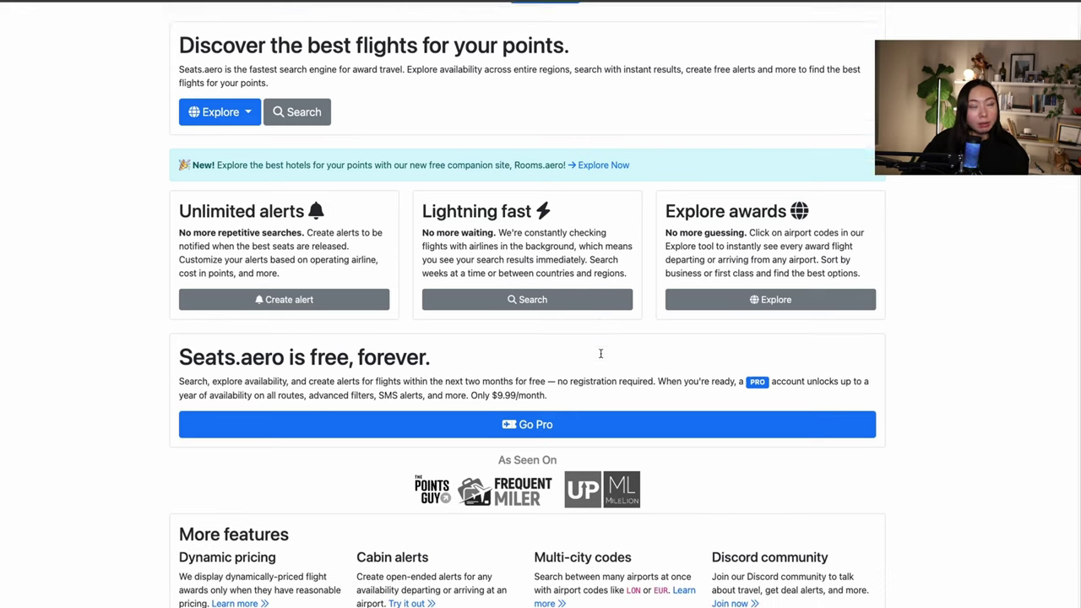